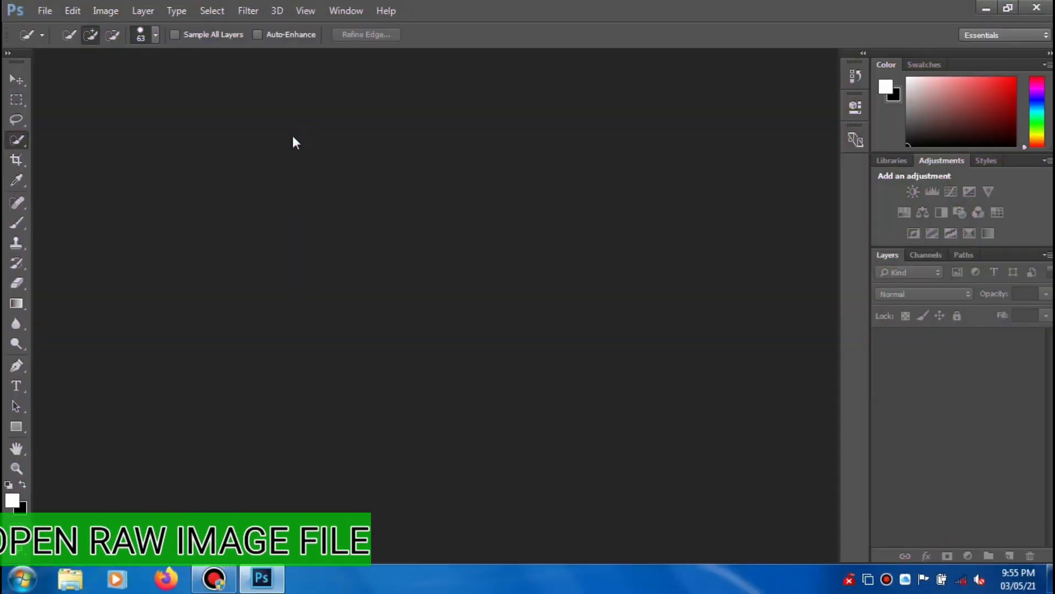
- Open the snowy mountain-range night JPEG from the Desktop in Photoshop
click(39, 13)
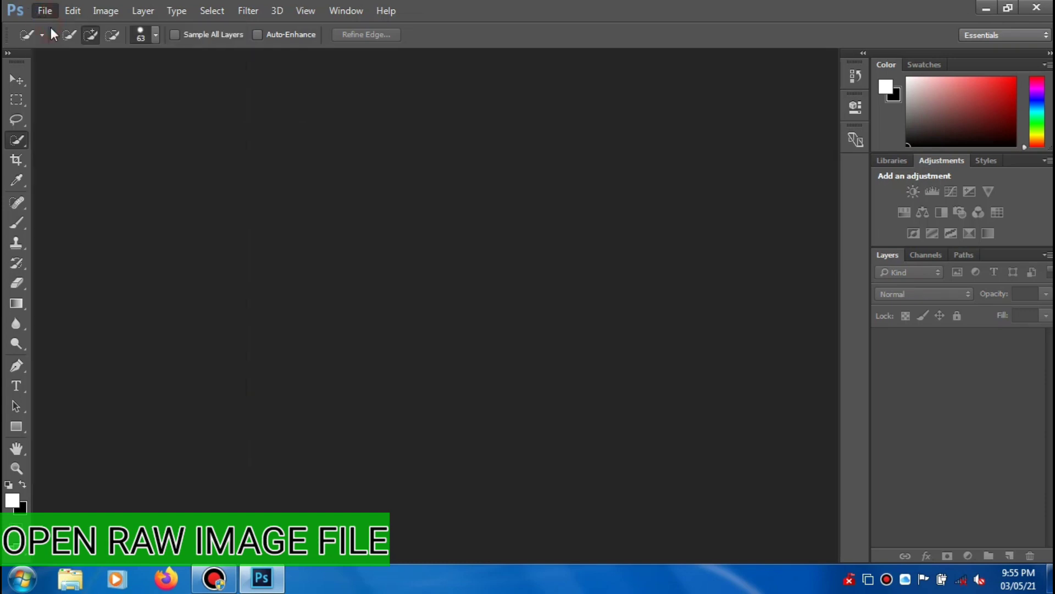
click(44, 11)
click(47, 40)
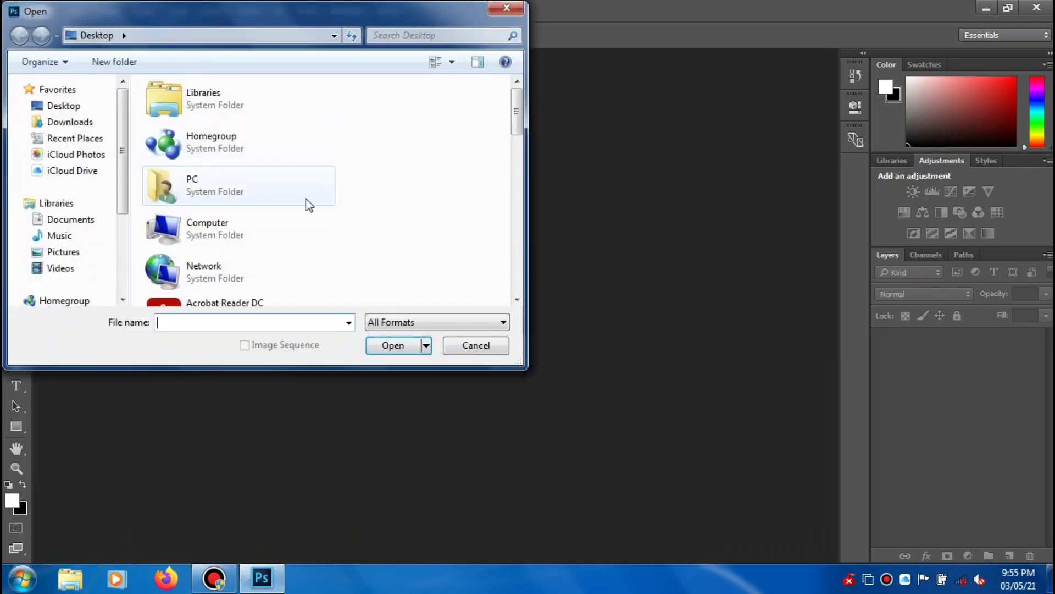
scroll(313, 198, down, 5)
scroll(295, 199, down, 5)
click(294, 199)
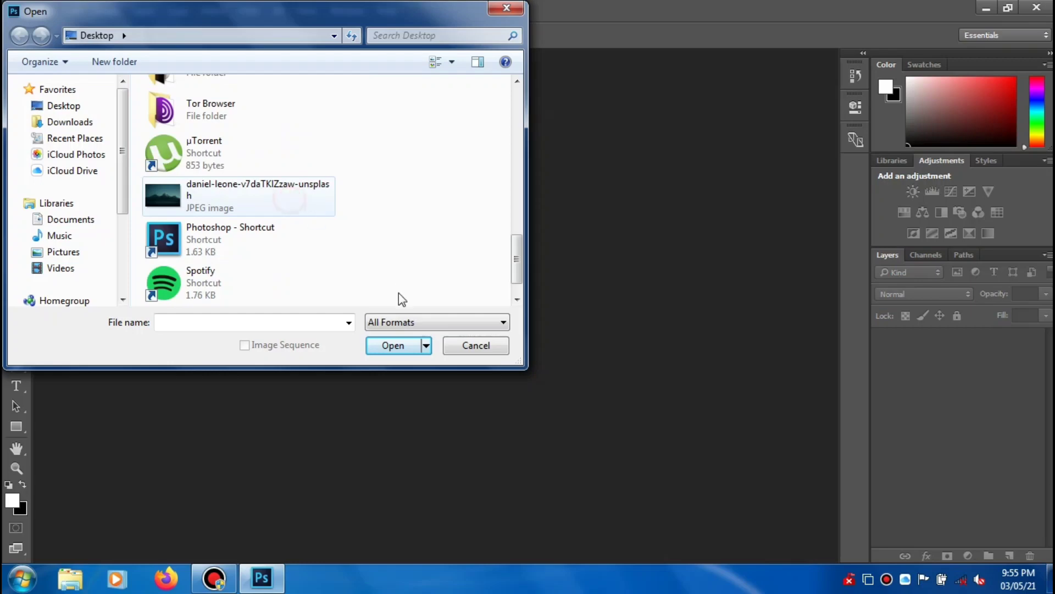
click(396, 349)
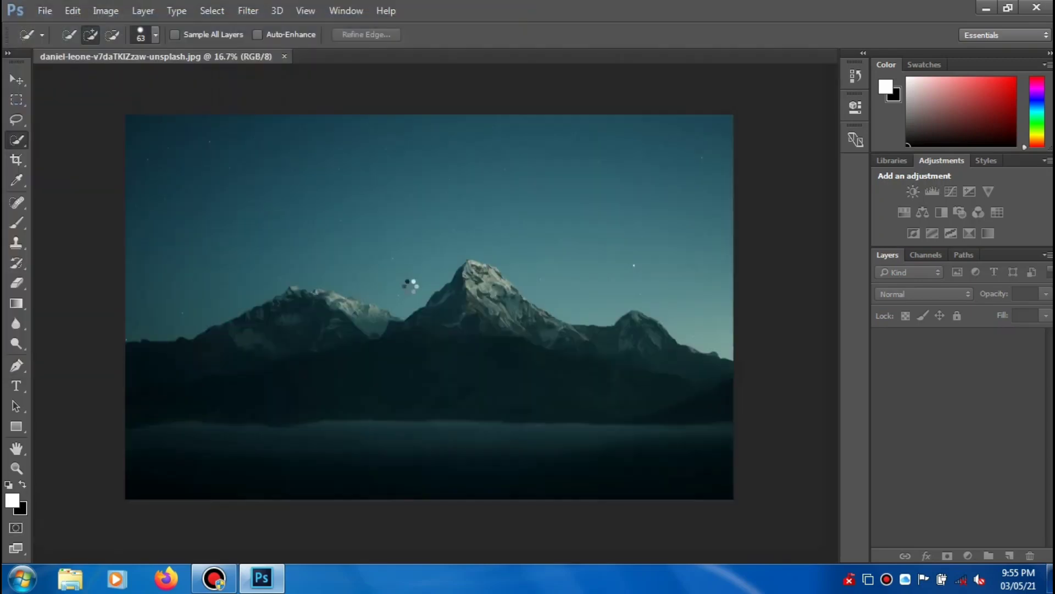
- Duplicate the Background layer as a new layer named EDIT
right_click(967, 338)
click(951, 371)
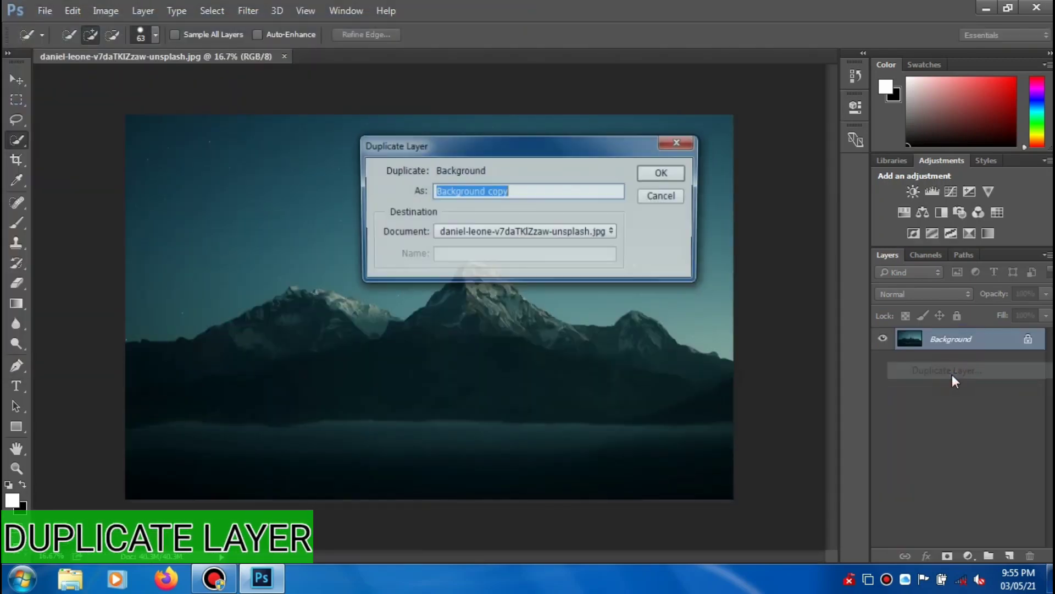
text(EDIT)
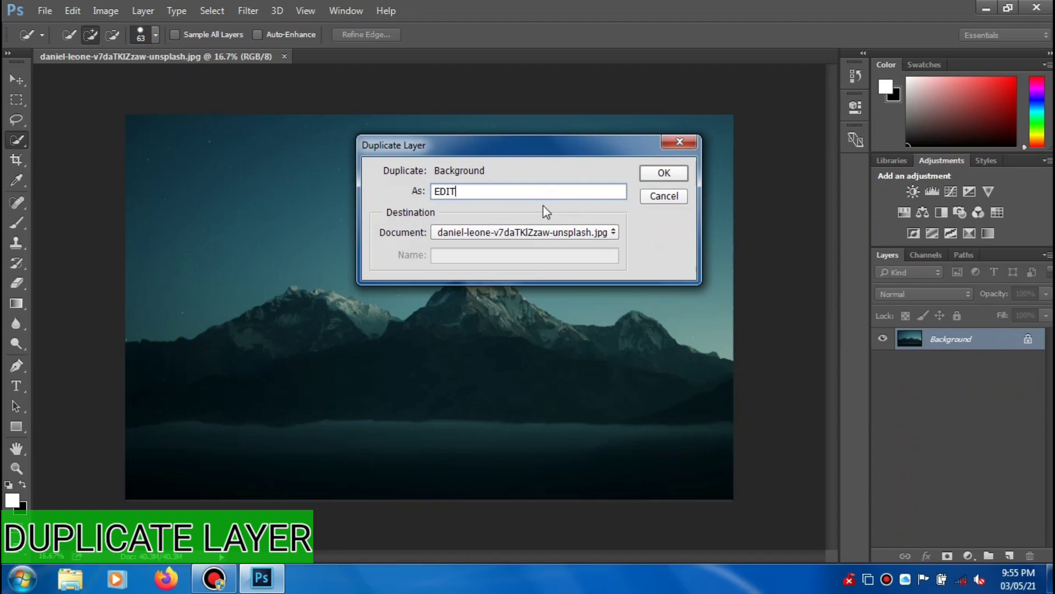
key(Return)
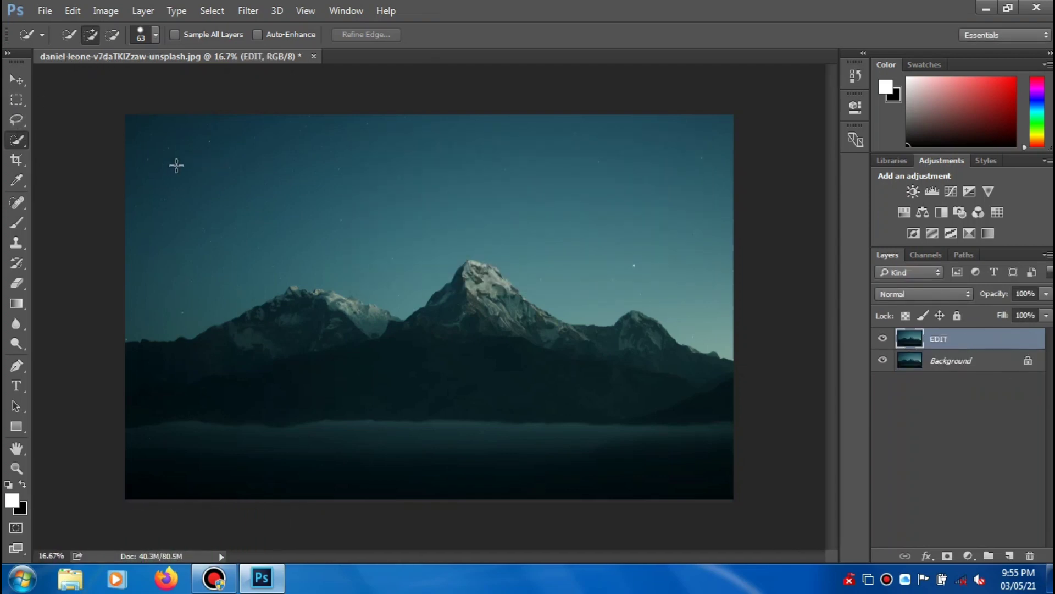
- Quick-select the sky down to the ridge, then trim rock around the central peak's summit
mouse_move(135, 147)
mouse_down()
mouse_move(413, 247)
mouse_move(648, 252)
mouse_up()
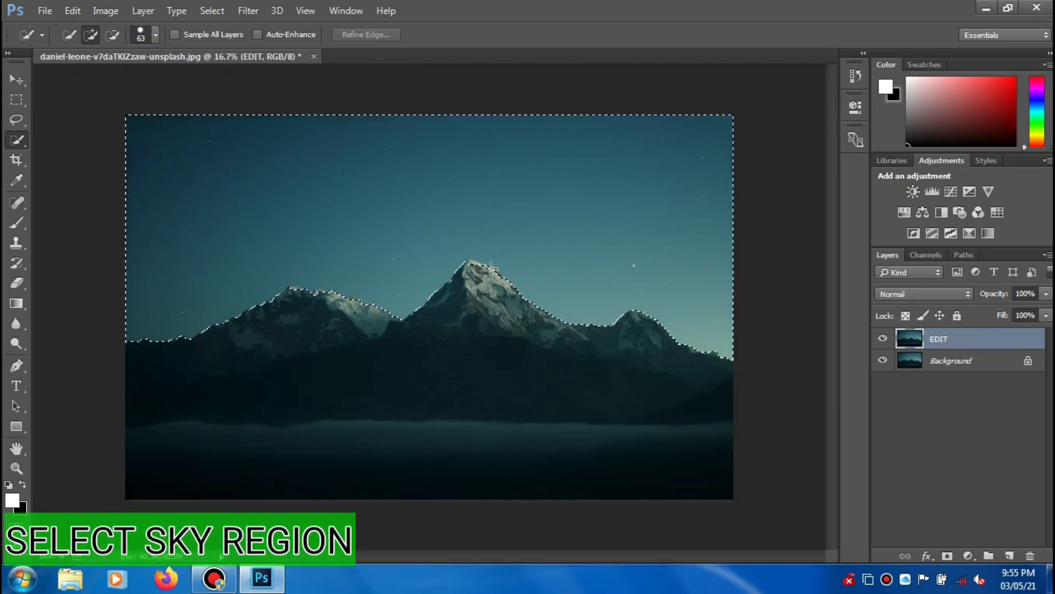
scroll(426, 283, up, 3)
scroll(426, 283, up, 2)
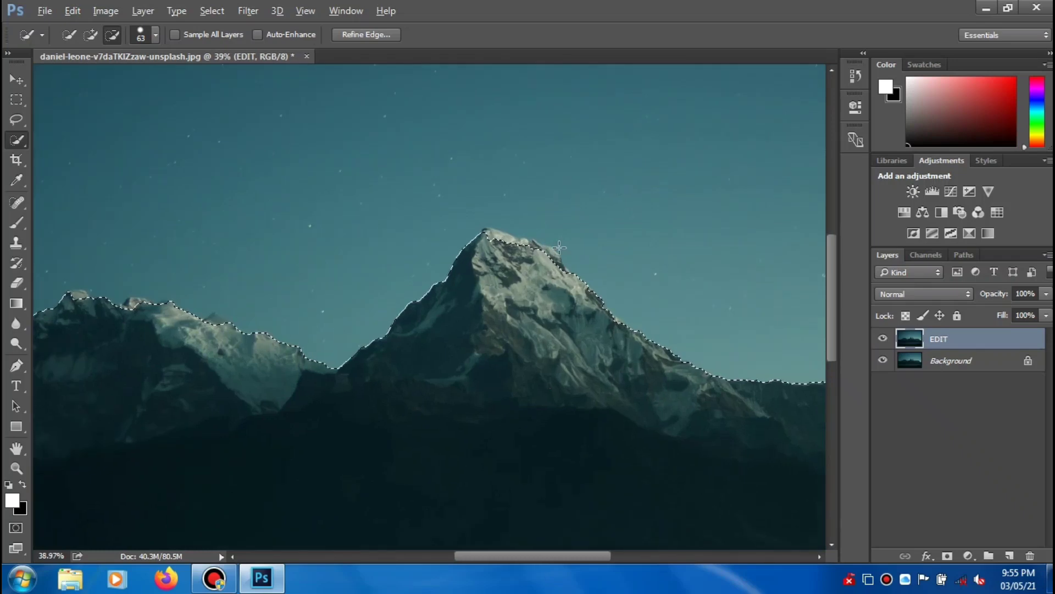
mouse_move(536, 253)
mouse_down()
mouse_move(514, 253)
mouse_move(523, 254)
mouse_up()
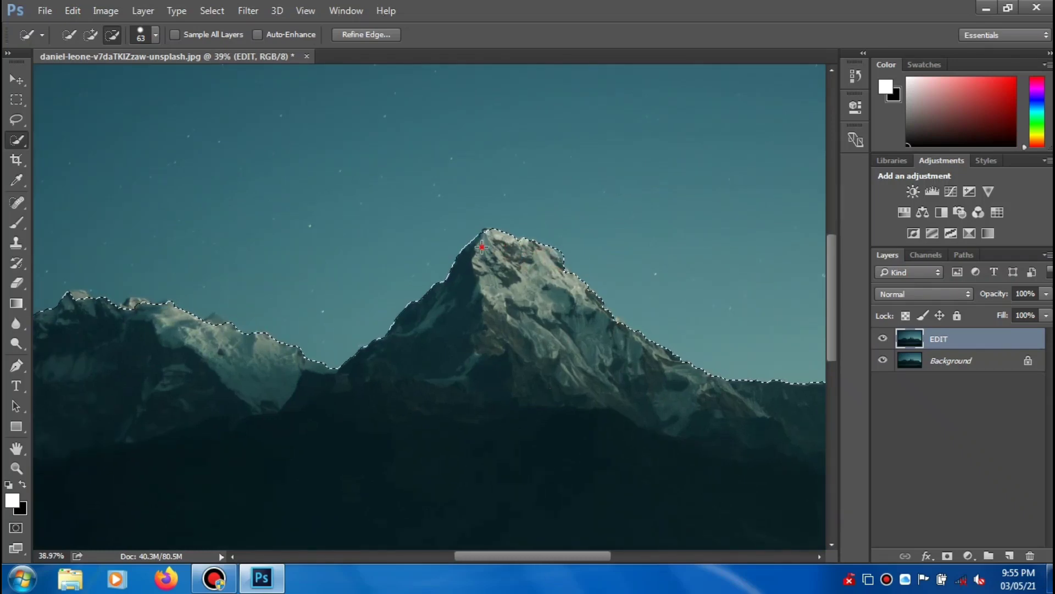
key(alt)
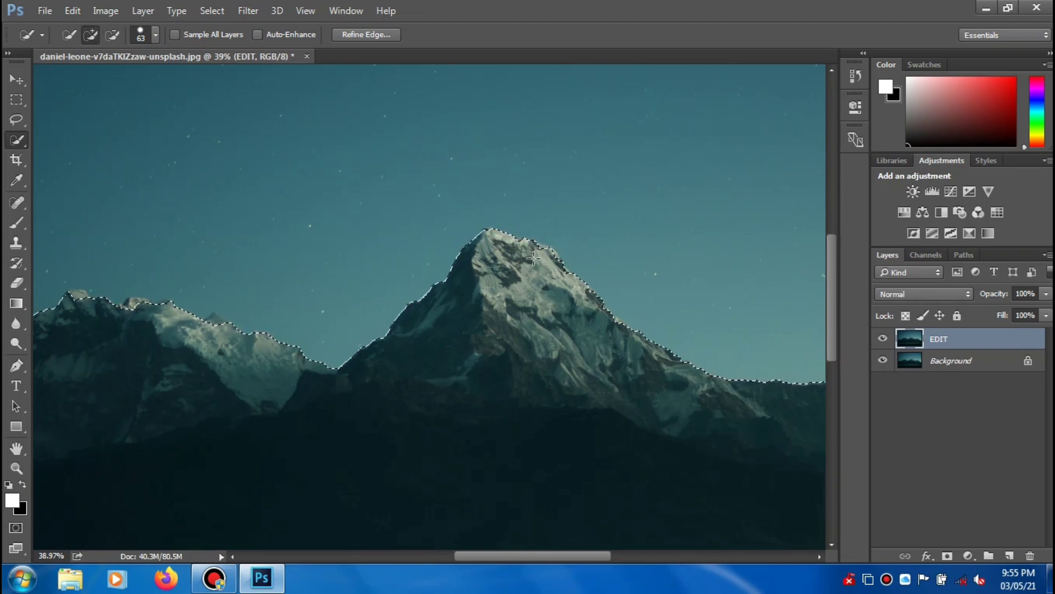
key(alt)
drag(542, 250, 544, 267)
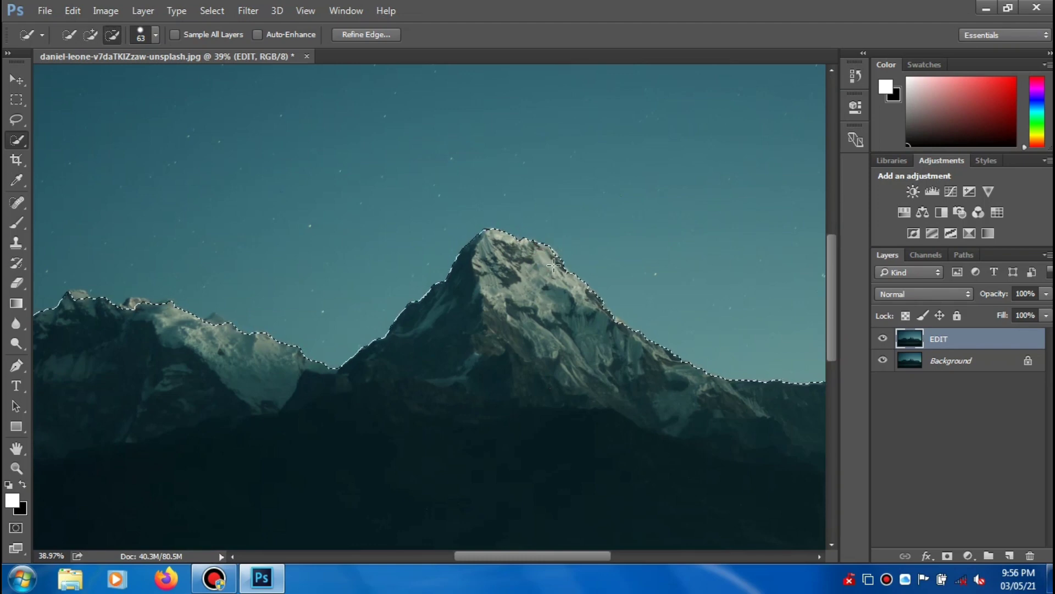
- Subtract the left ridge, far-left peak and main peak's right slope from the sky selection
key(alt)
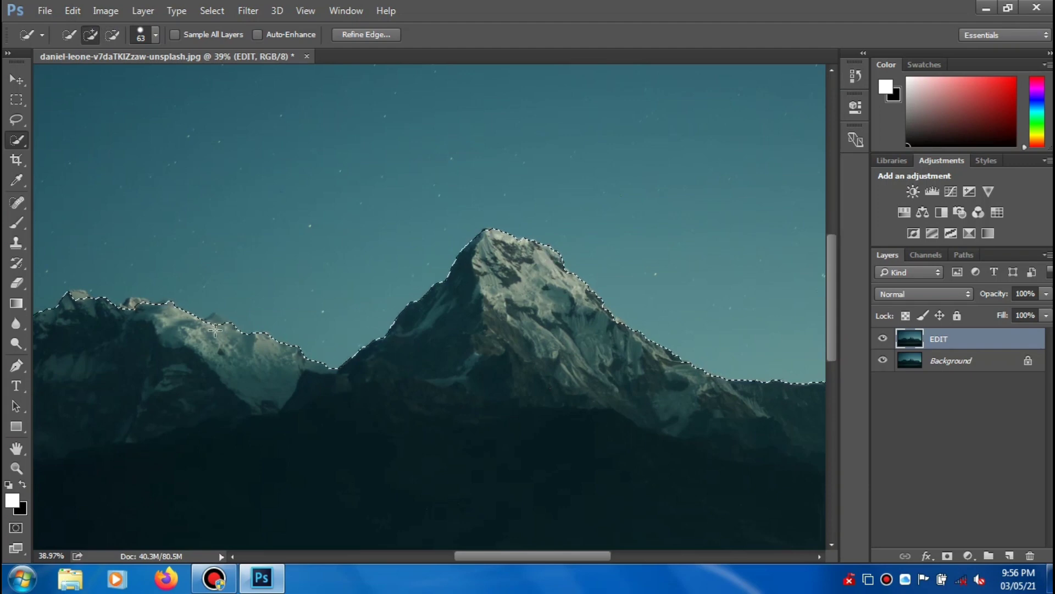
key(alt)
drag(212, 325, 162, 313)
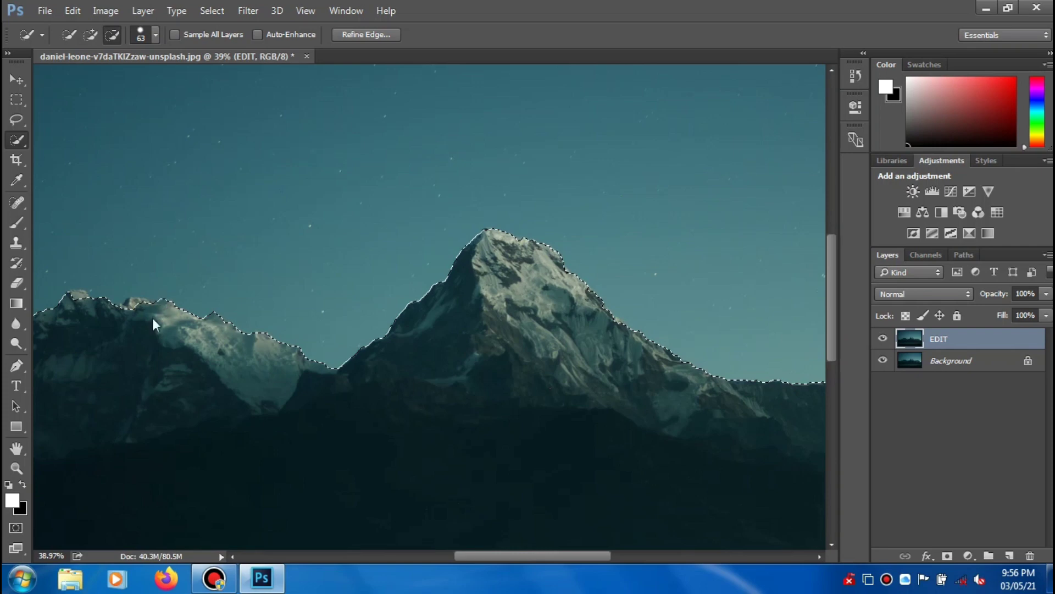
click(136, 308)
key(alt)
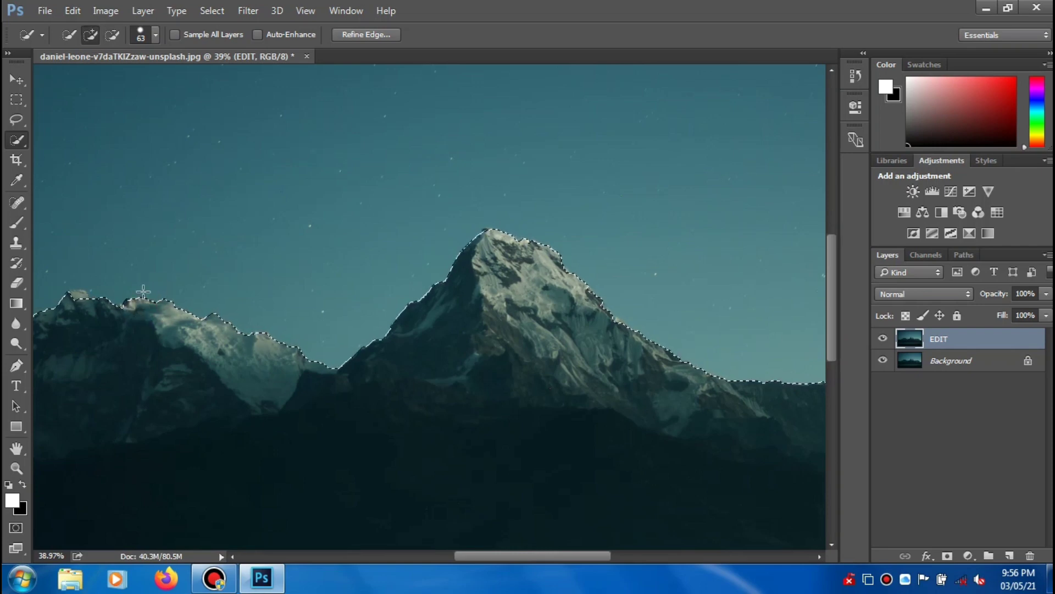
key(alt)
alt+click(75, 299)
click(62, 286)
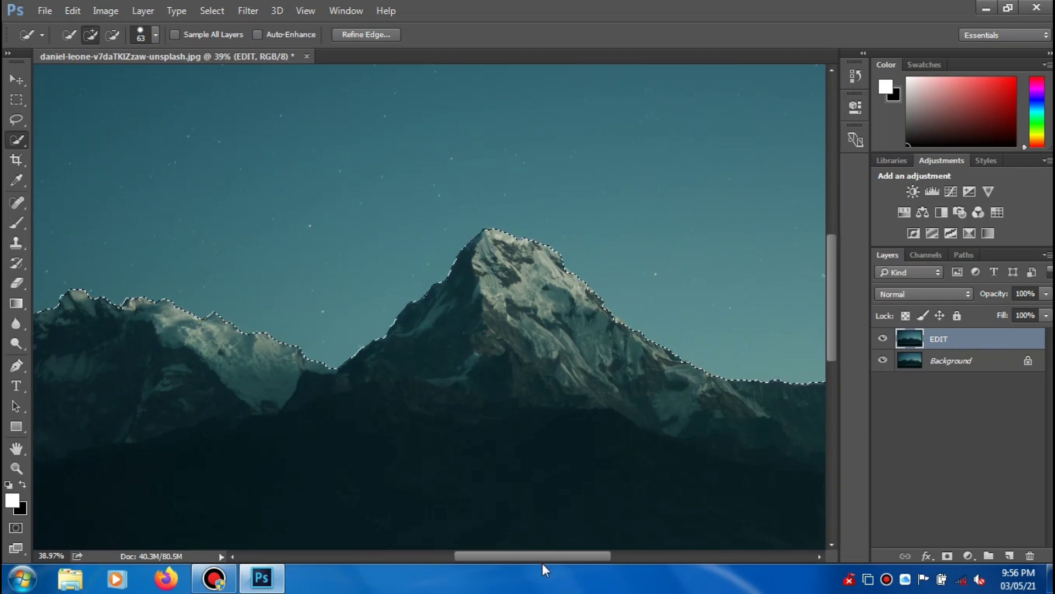
key(alt)
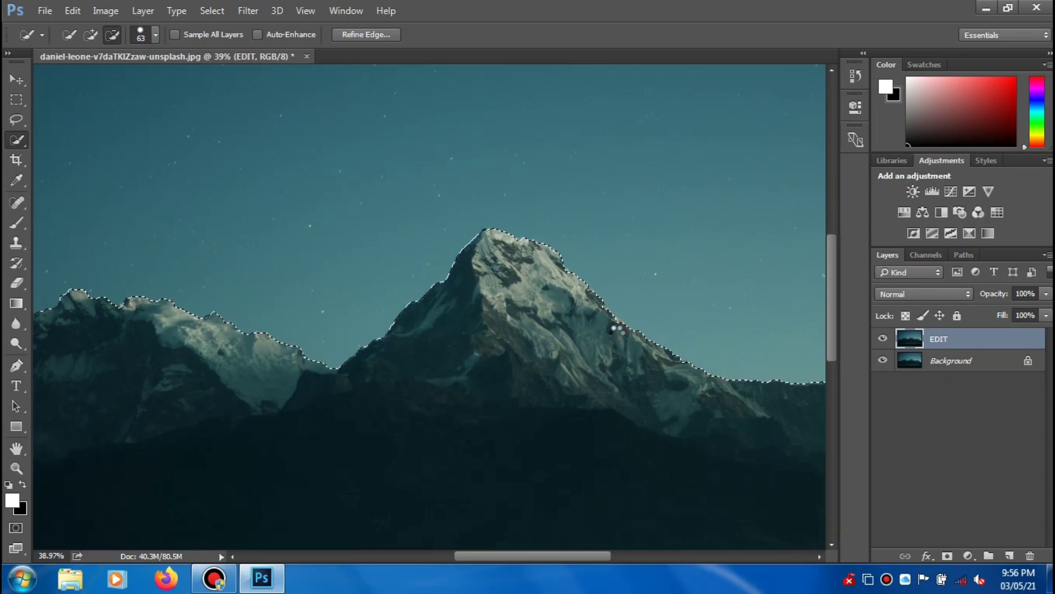
alt+click(613, 329)
drag(573, 557, 648, 554)
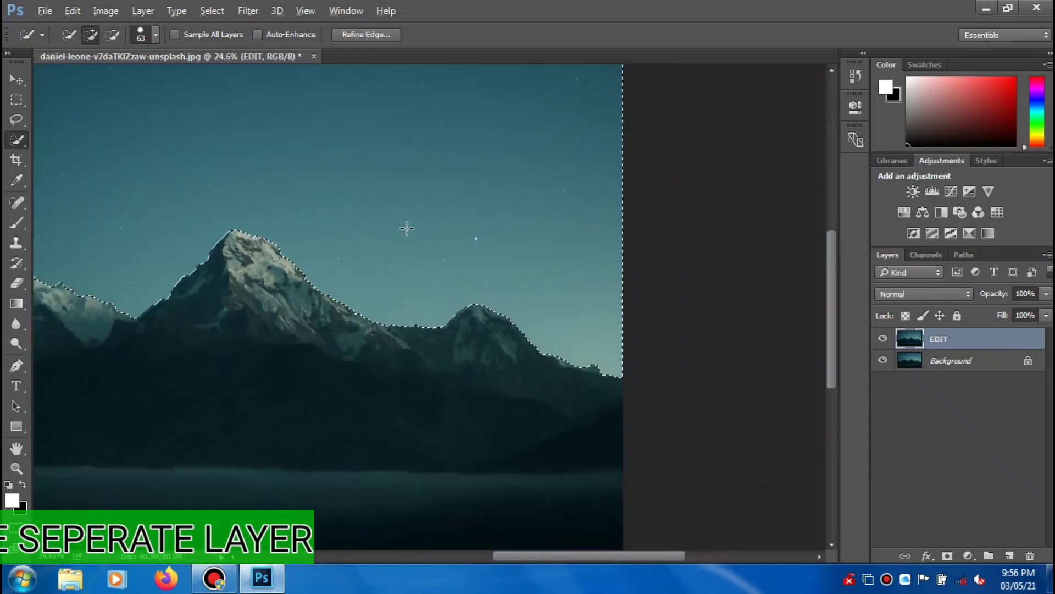
- Cut the selected sky onto its own Layer 1 via Layer Via Cut
alt+scroll(398, 227, down, 5)
right_click(398, 226)
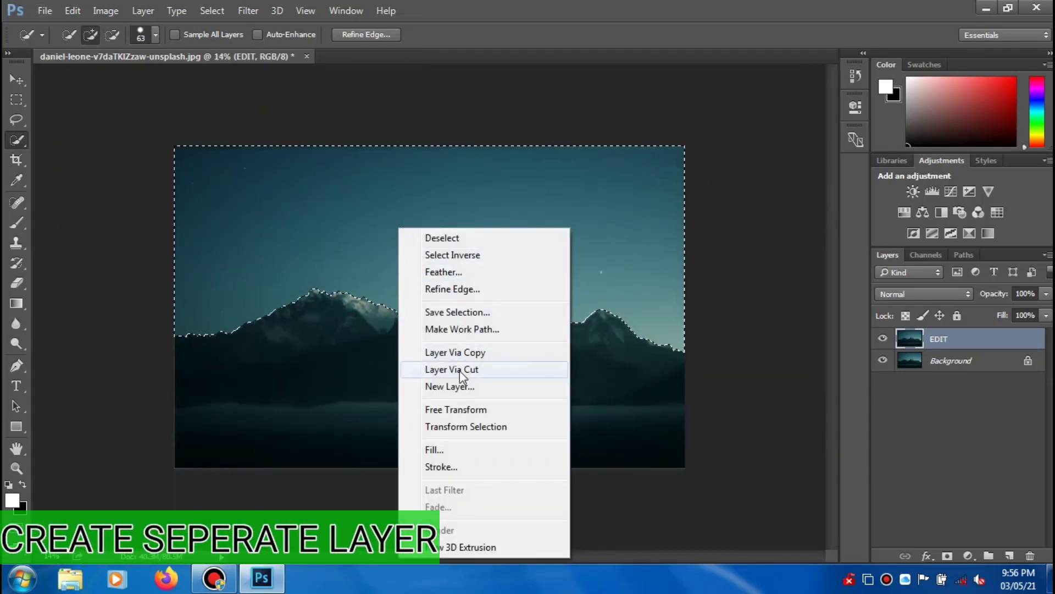
click(466, 370)
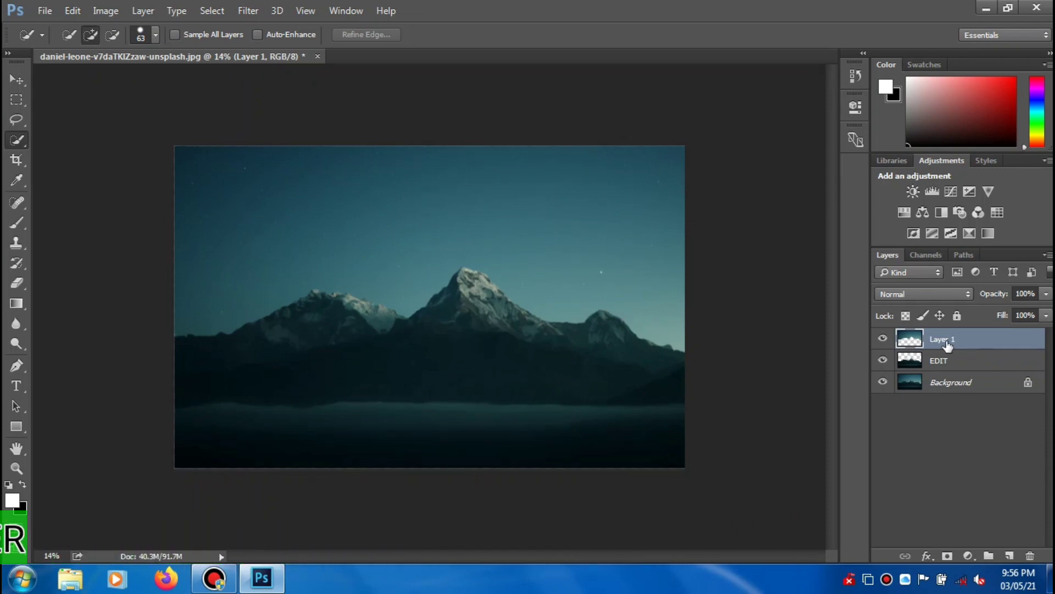
- Select the mountains on EDIT and refine the edge with Radius 0.3 and Smooth 2
click(945, 372)
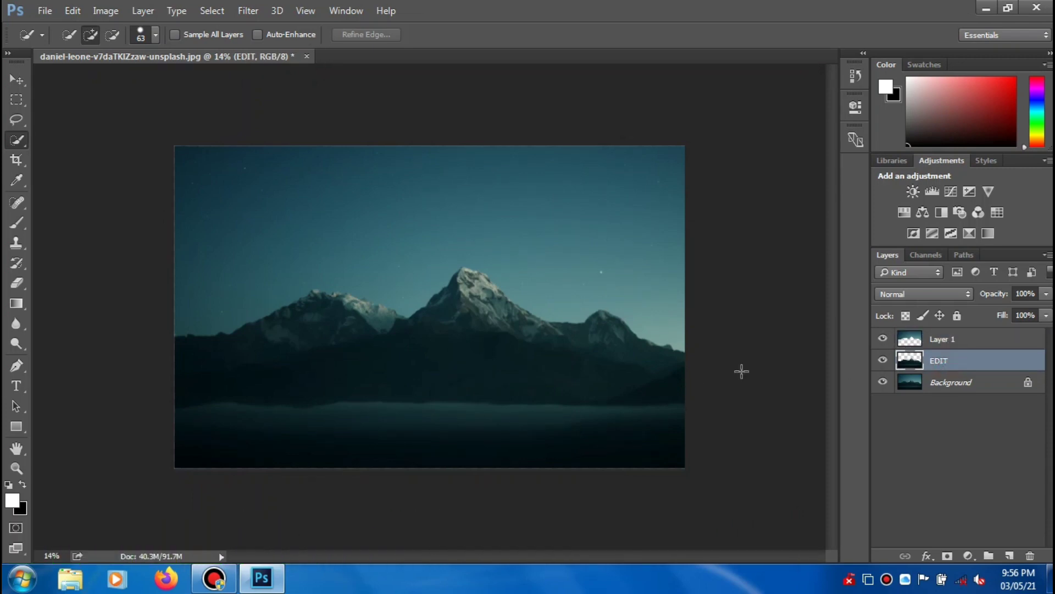
mouse_move(656, 438)
mouse_down()
mouse_move(582, 358)
mouse_move(464, 337)
mouse_move(405, 344)
mouse_up()
click(385, 36)
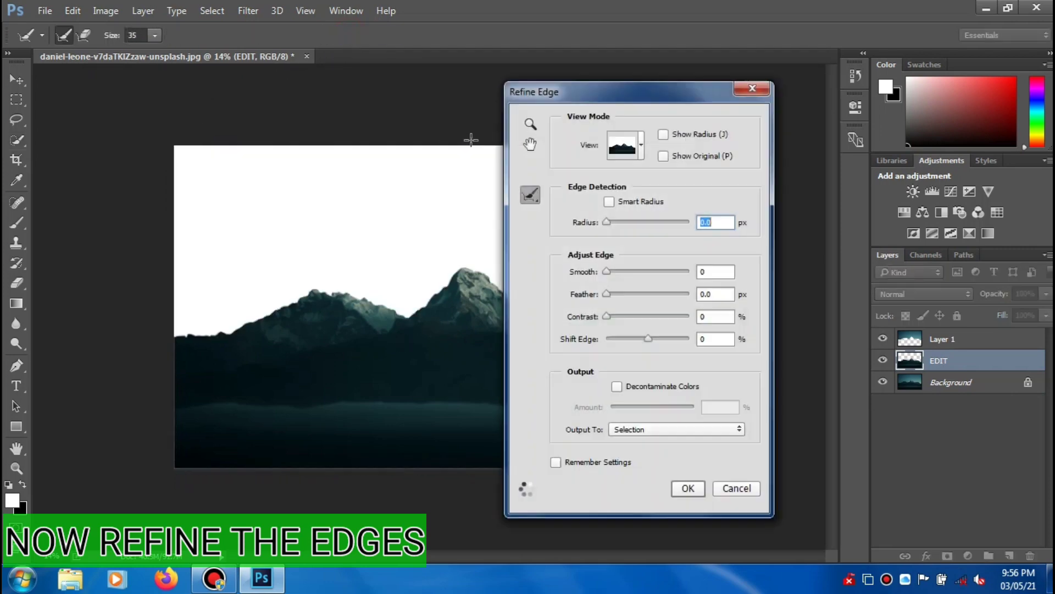
click(608, 221)
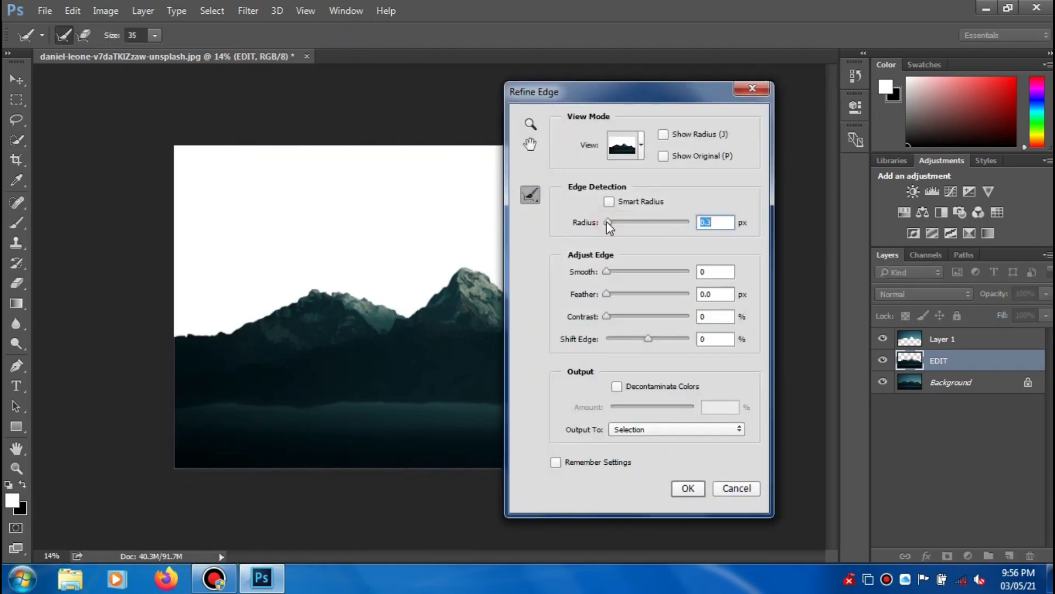
click(608, 271)
click(688, 488)
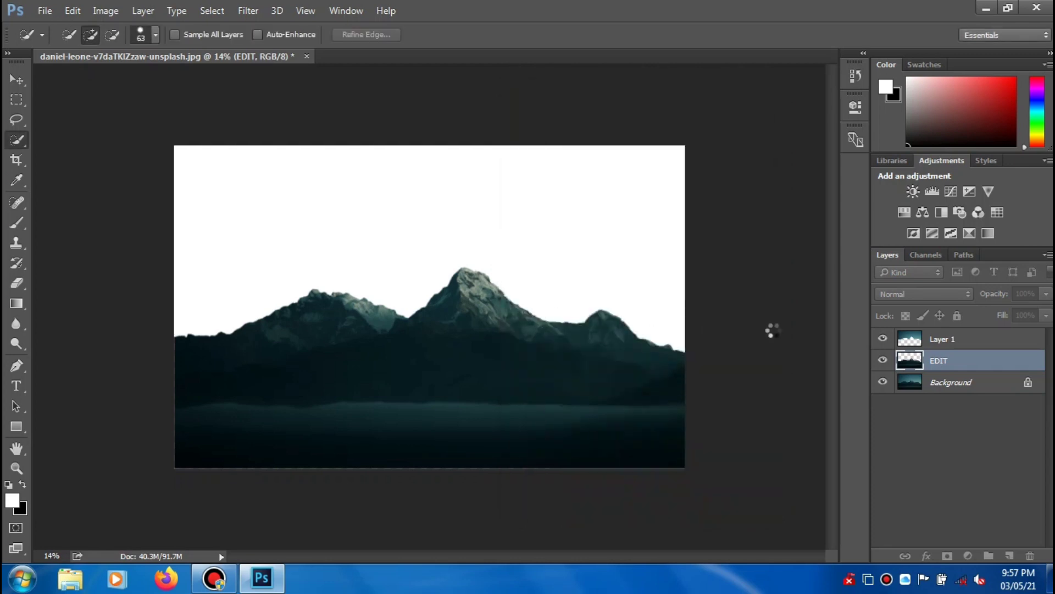
click(948, 339)
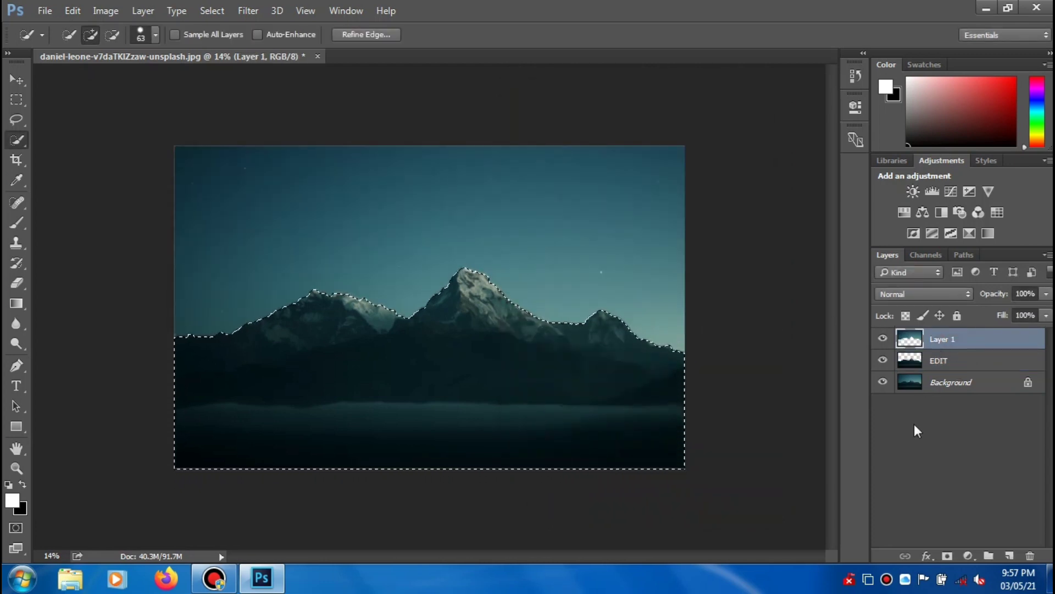
- Add a Color Overlay at reduced opacity to Layer 1 to darken the sky
right_click(941, 338)
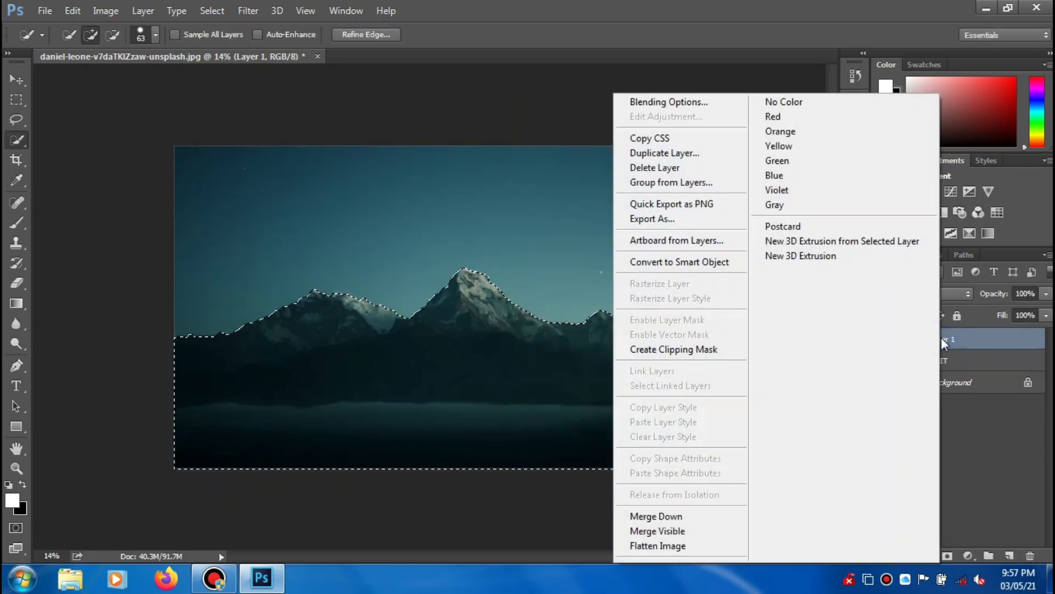
click(985, 430)
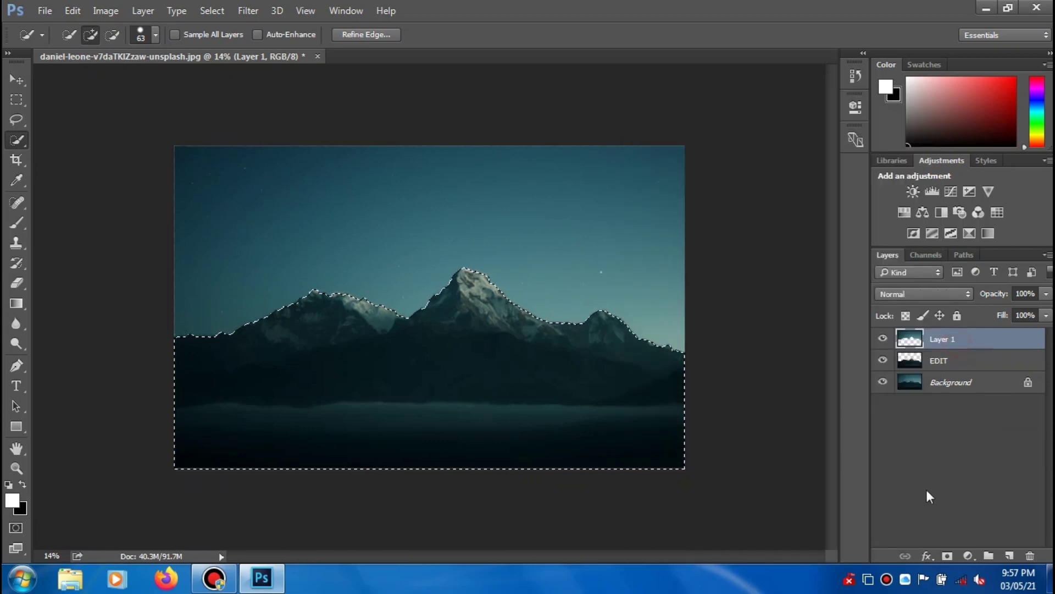
click(927, 556)
click(941, 474)
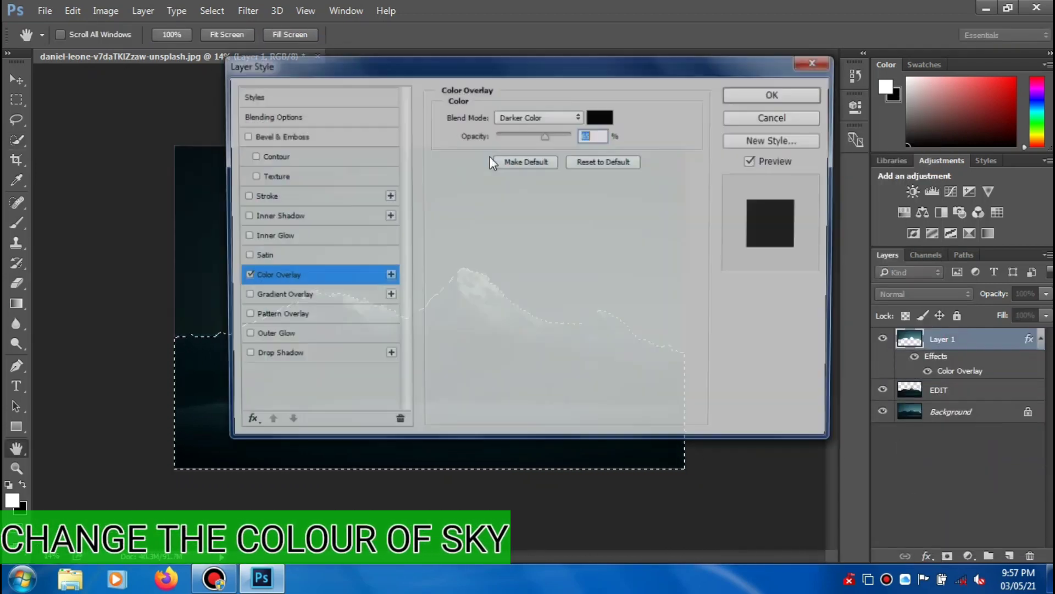
mouse_move(591, 71)
mouse_down()
mouse_move(497, 353)
mouse_move(546, 233)
mouse_up()
drag(508, 300, 504, 302)
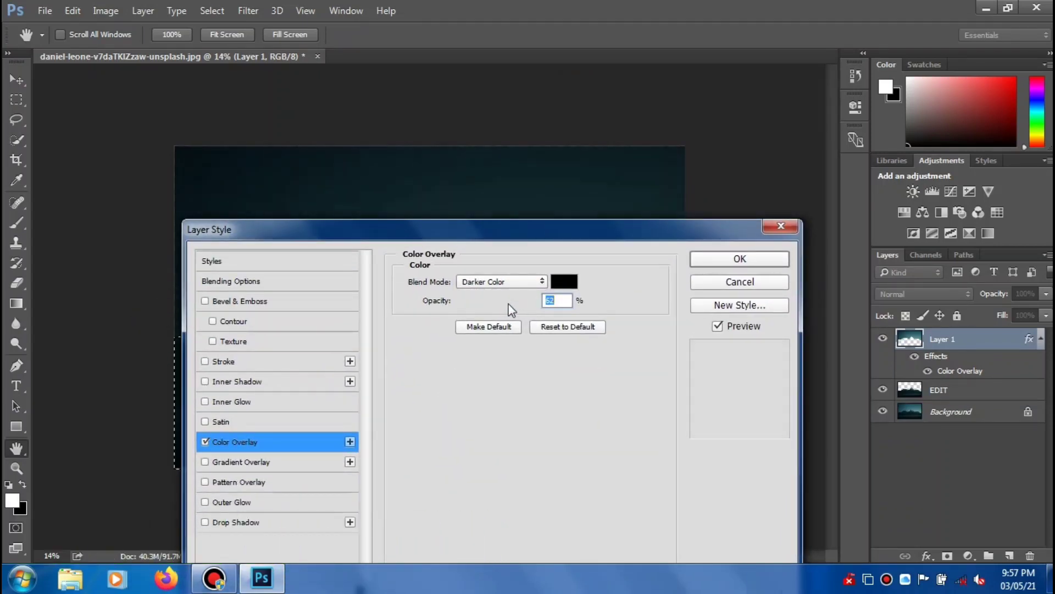
click(778, 263)
- Clear the selection, retry a mountain selection on EDIT, drop it and reactivate Layer 1
right_click(616, 324)
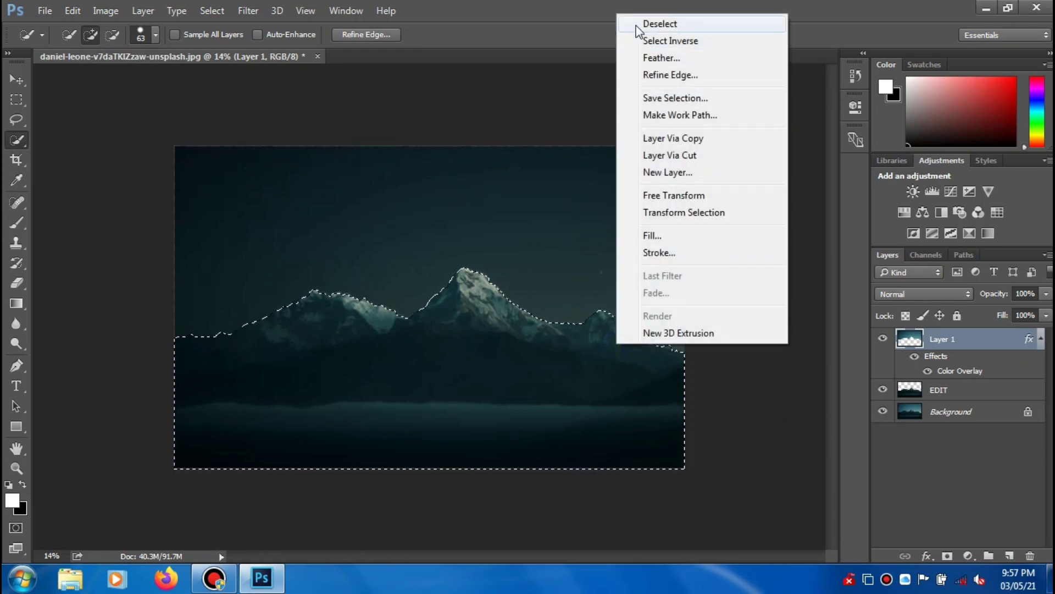
click(635, 24)
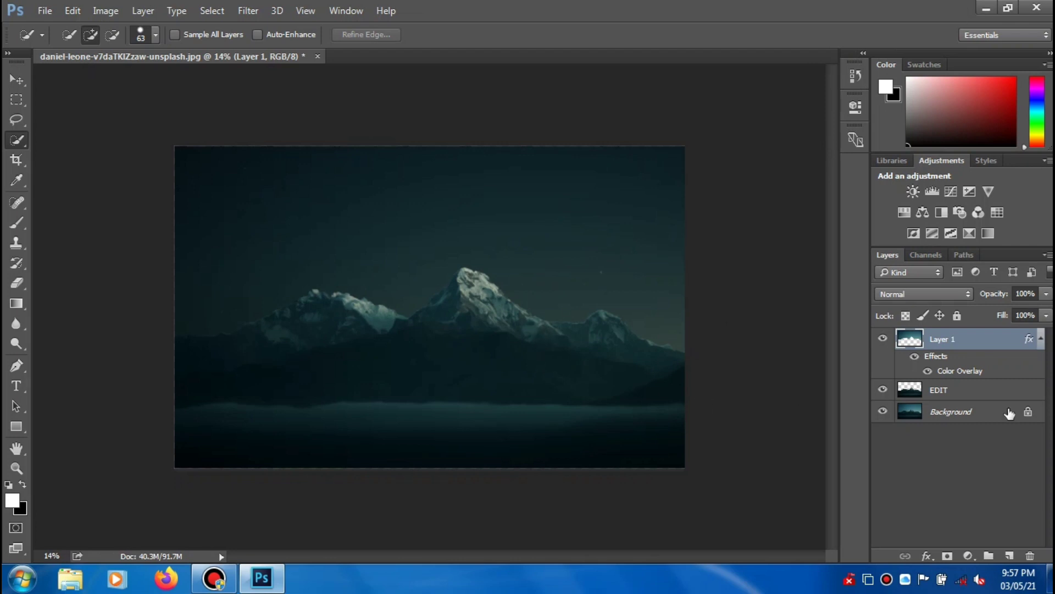
click(922, 395)
drag(677, 375, 372, 377)
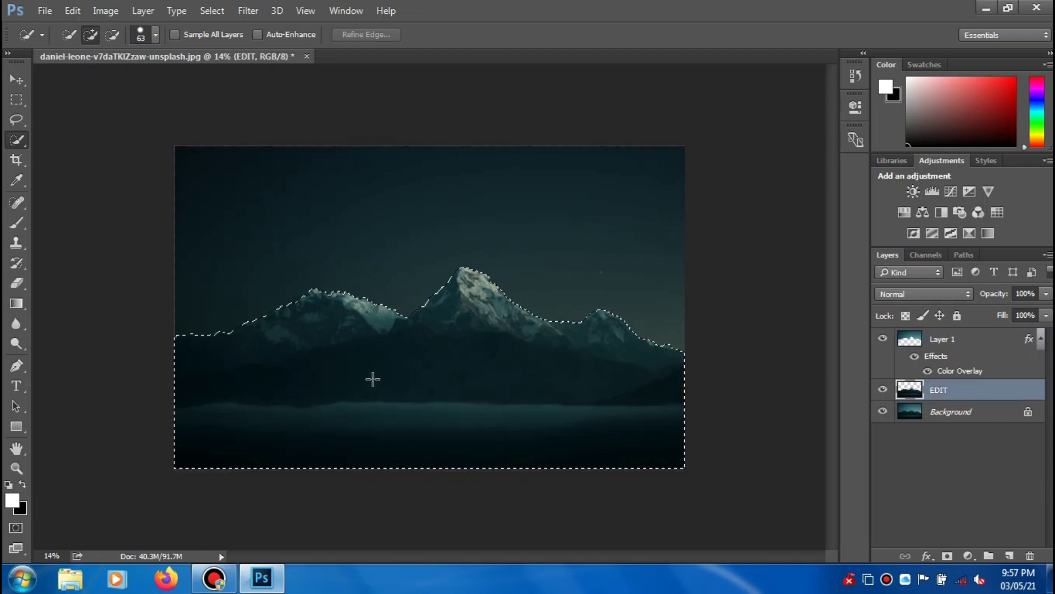
click(374, 34)
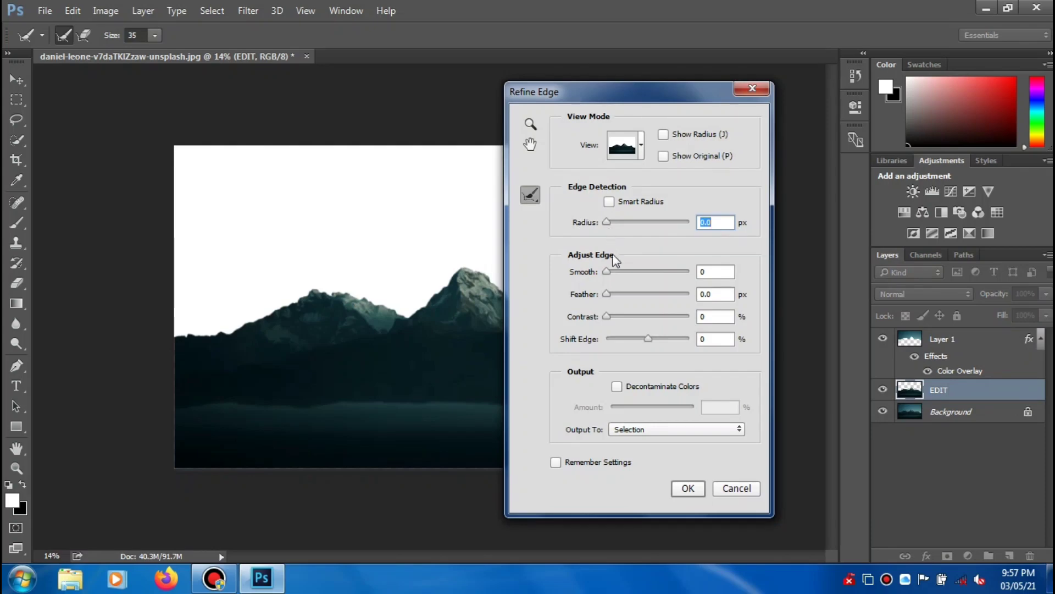
click(725, 492)
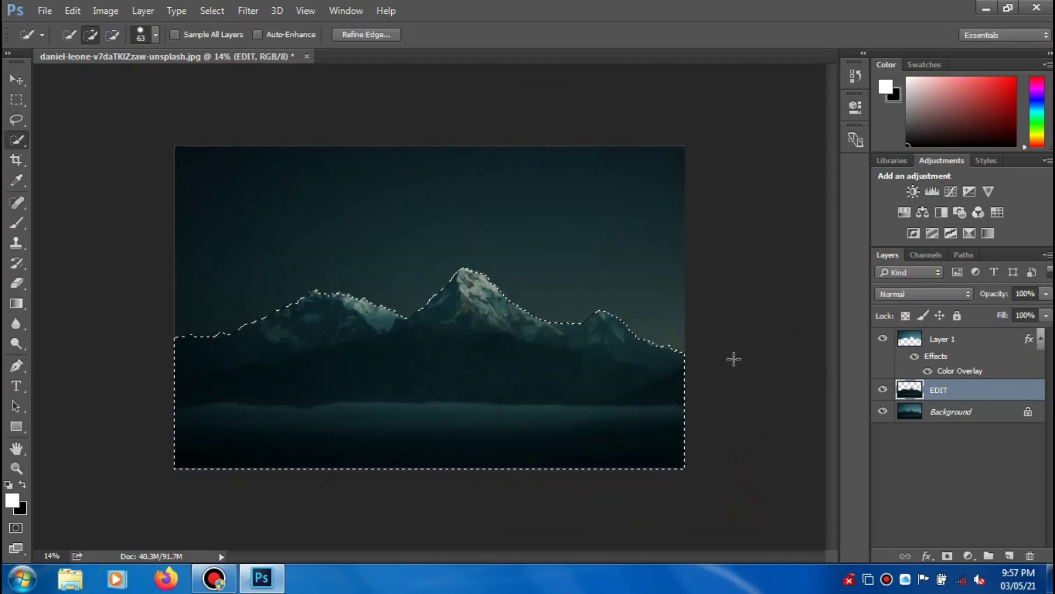
right_click(520, 368)
click(564, 47)
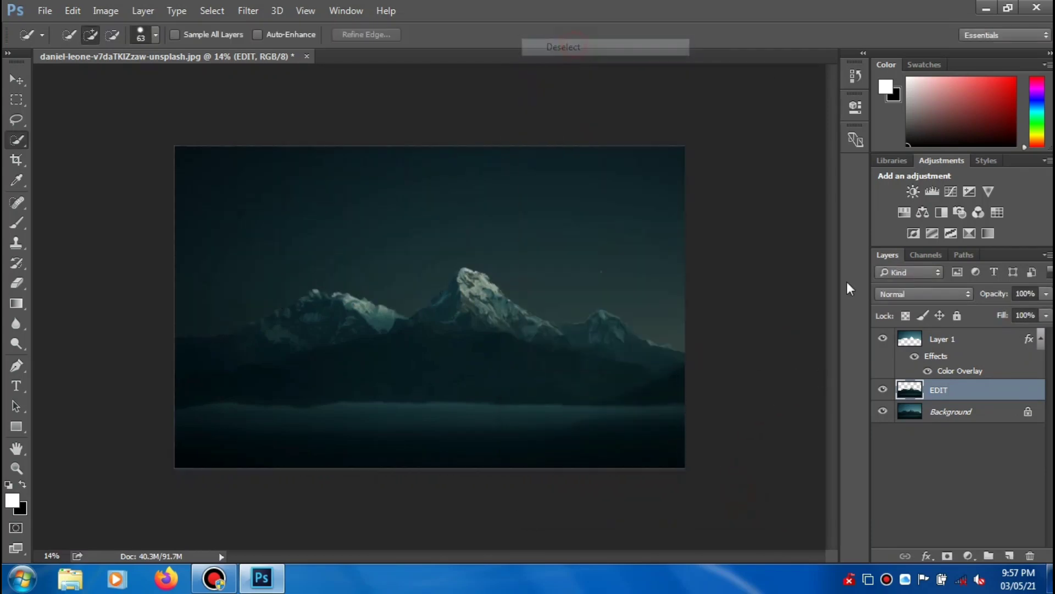
click(954, 343)
- Bring the stars JPG from the desktop's New folder into the Photoshop document
click(262, 578)
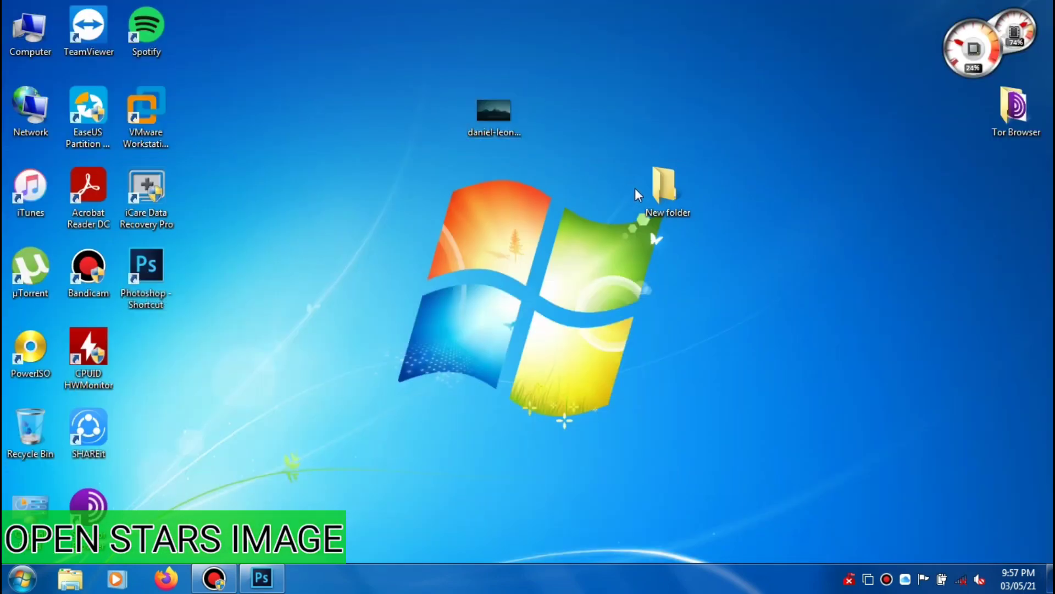
double_click(649, 193)
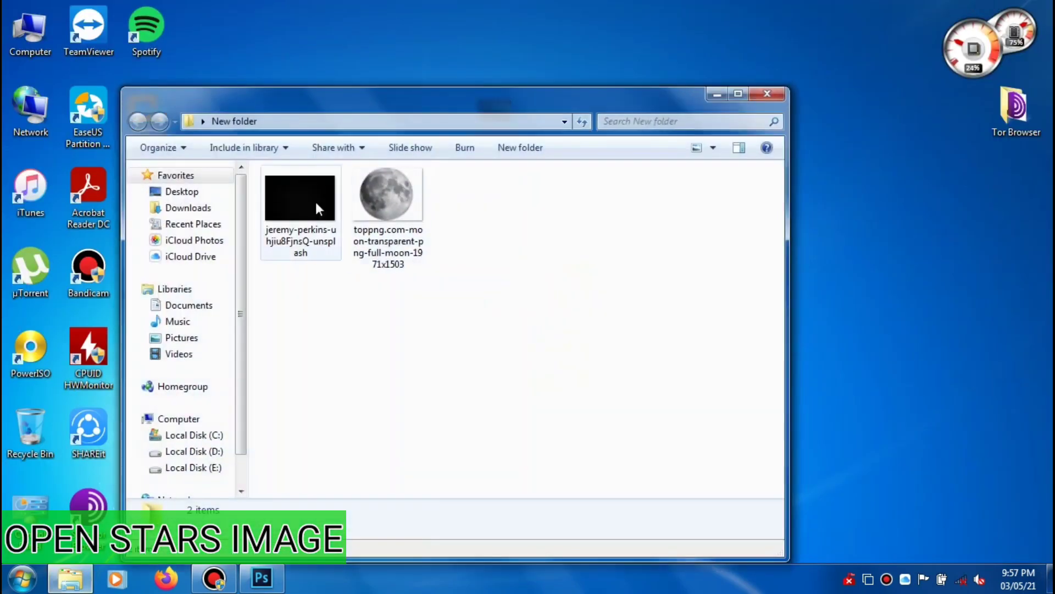
click(214, 577)
click(262, 577)
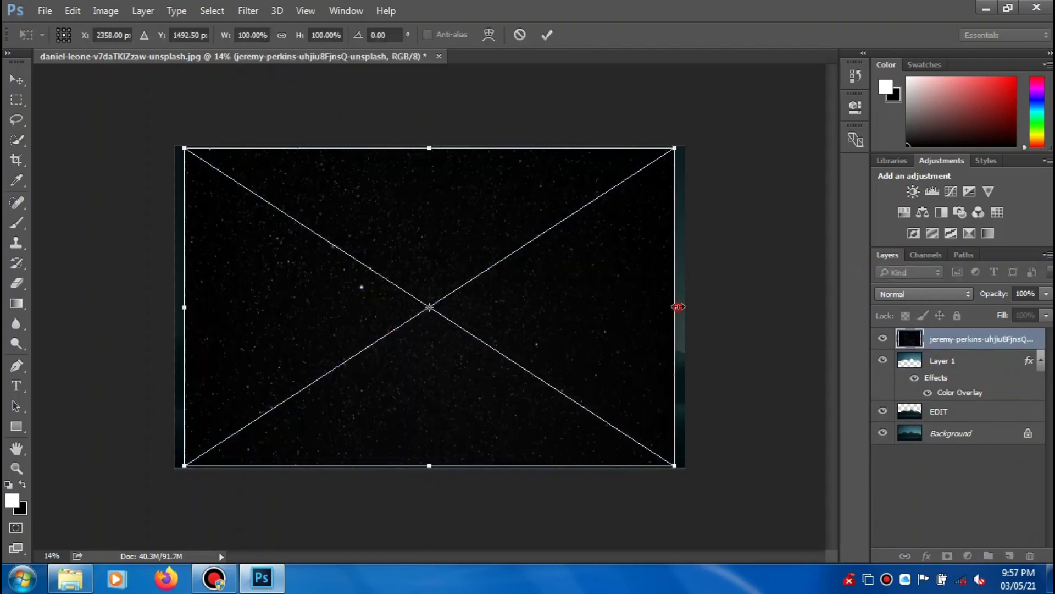
- Stretch the starry layer over the whole canvas and set its blend mode to Screen
drag(678, 306, 684, 307)
drag(186, 308, 175, 309)
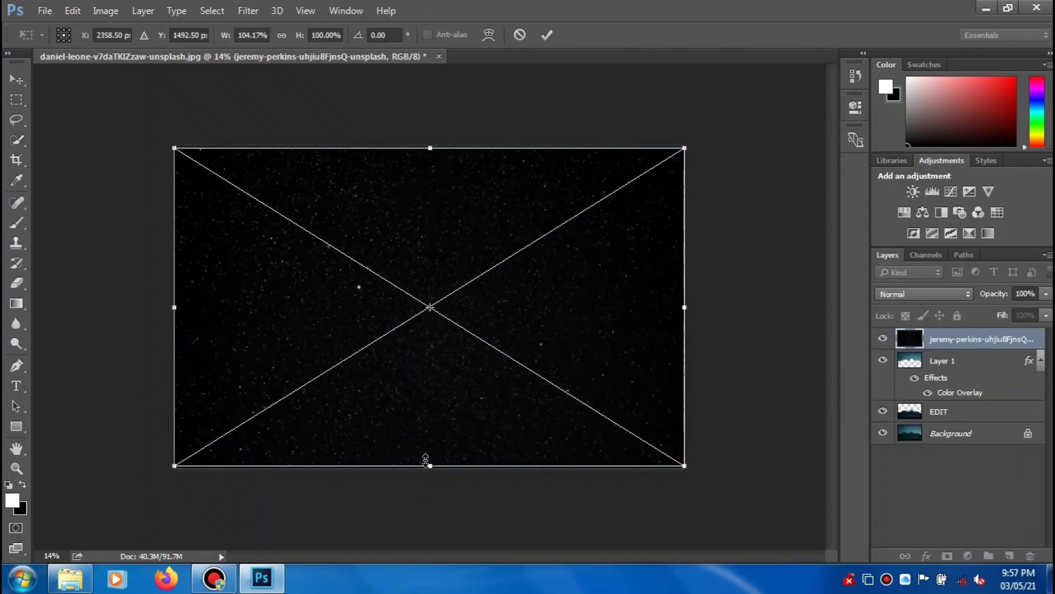
drag(430, 467, 429, 469)
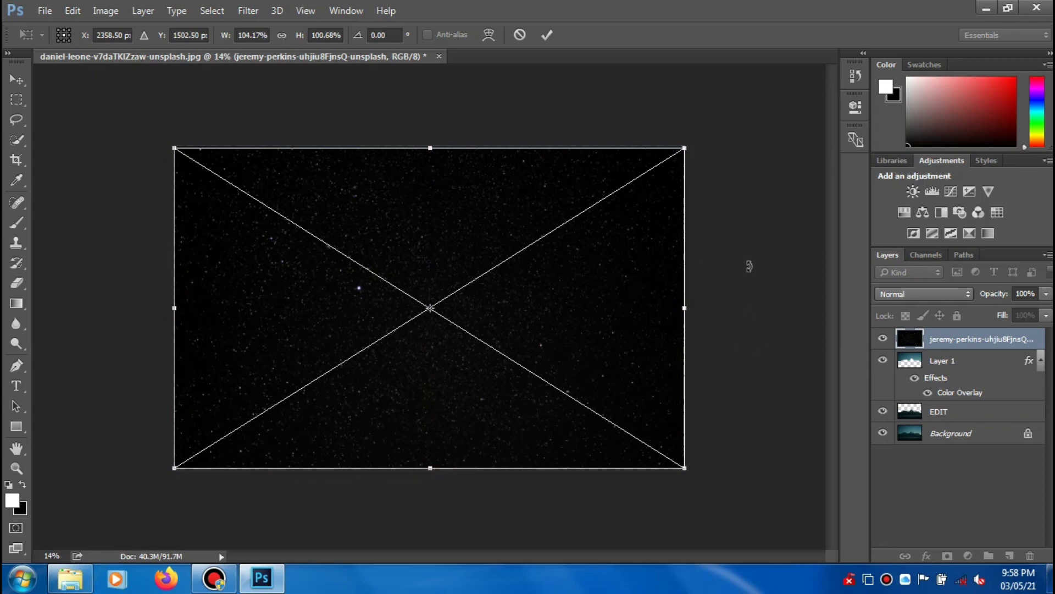
drag(570, 347, 575, 335)
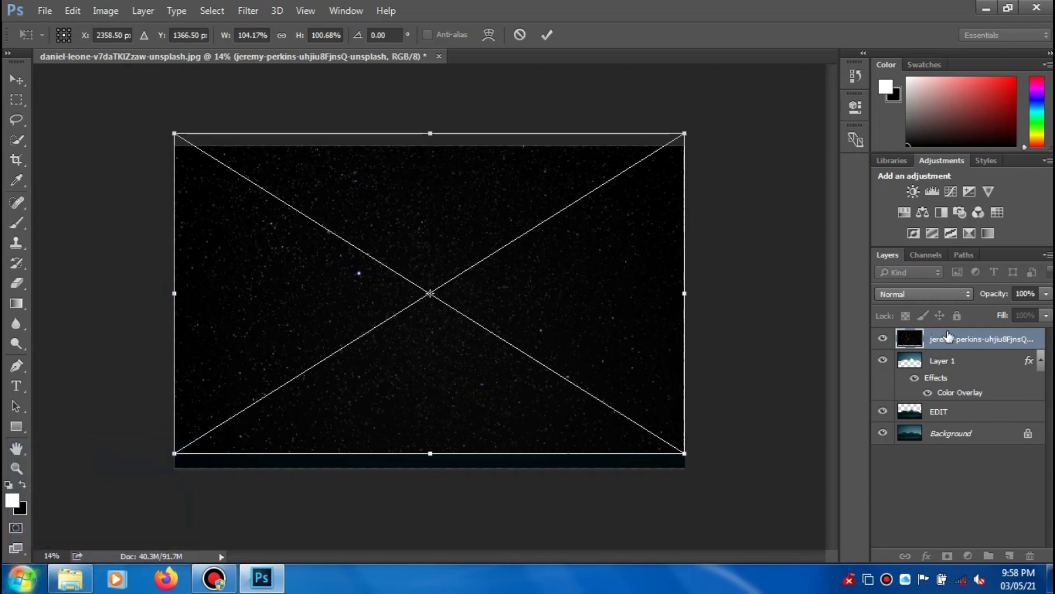
key(Return)
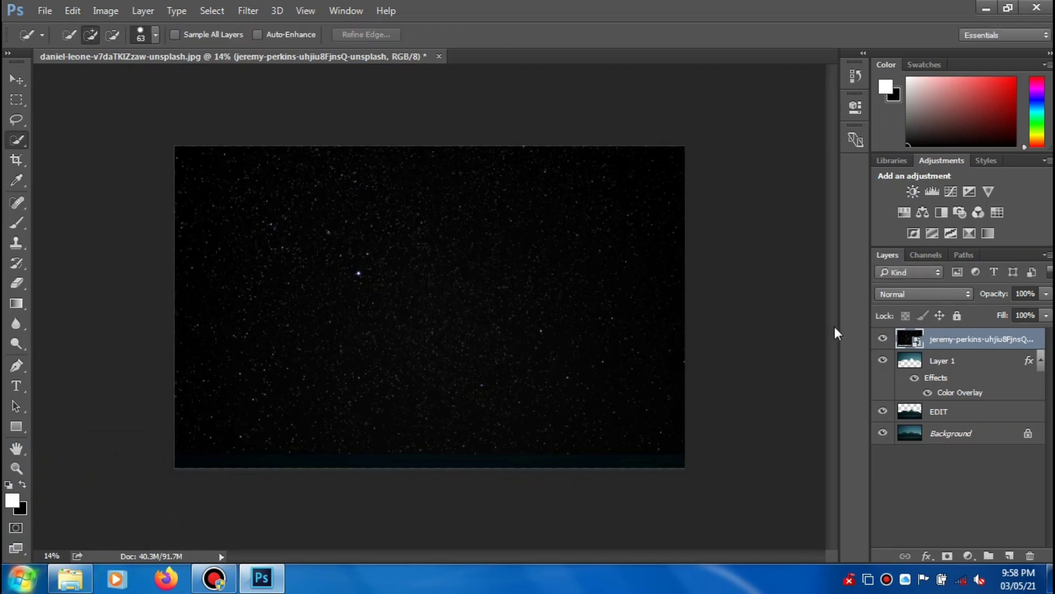
click(924, 294)
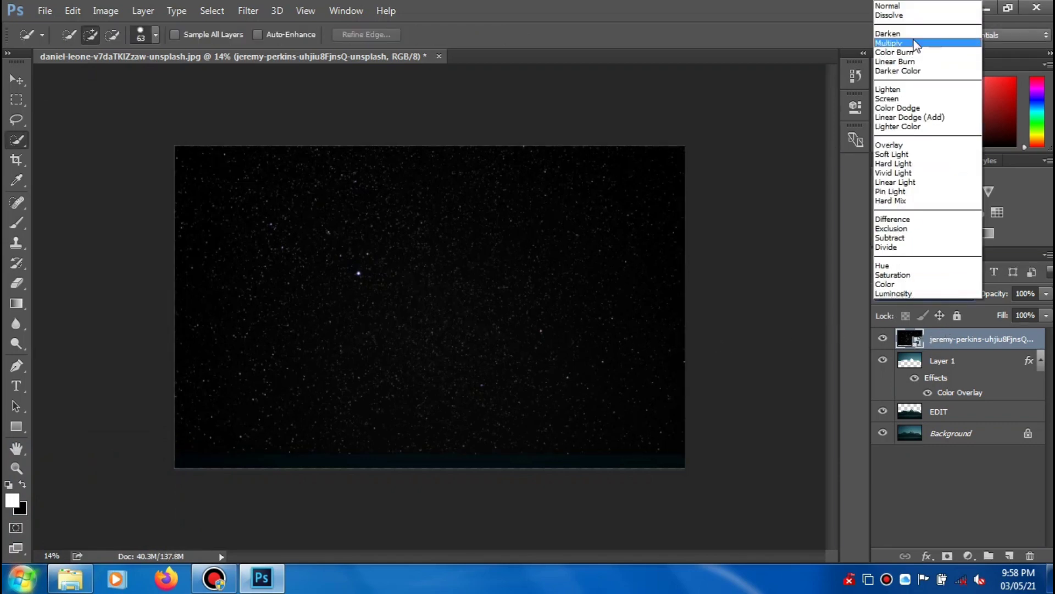
click(890, 99)
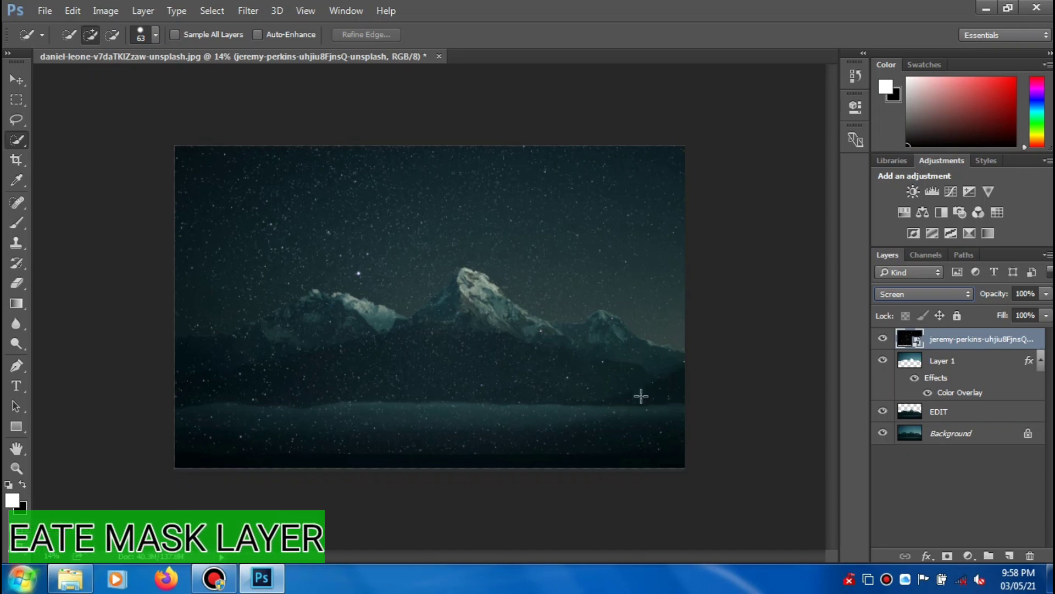
- Add a layer mask to the starry layer and set up a 46 px brush
click(947, 556)
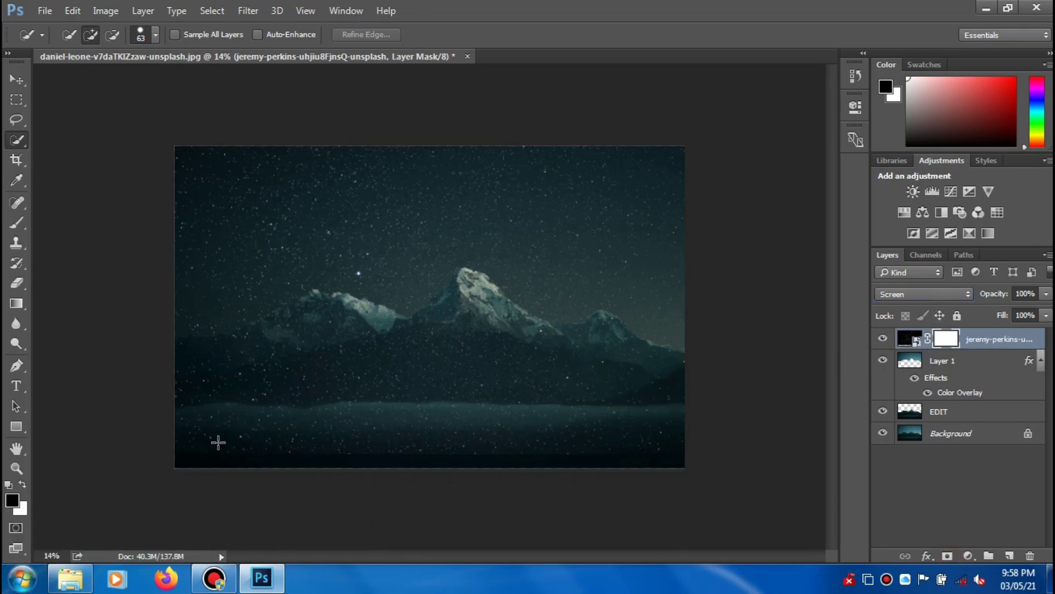
click(9, 227)
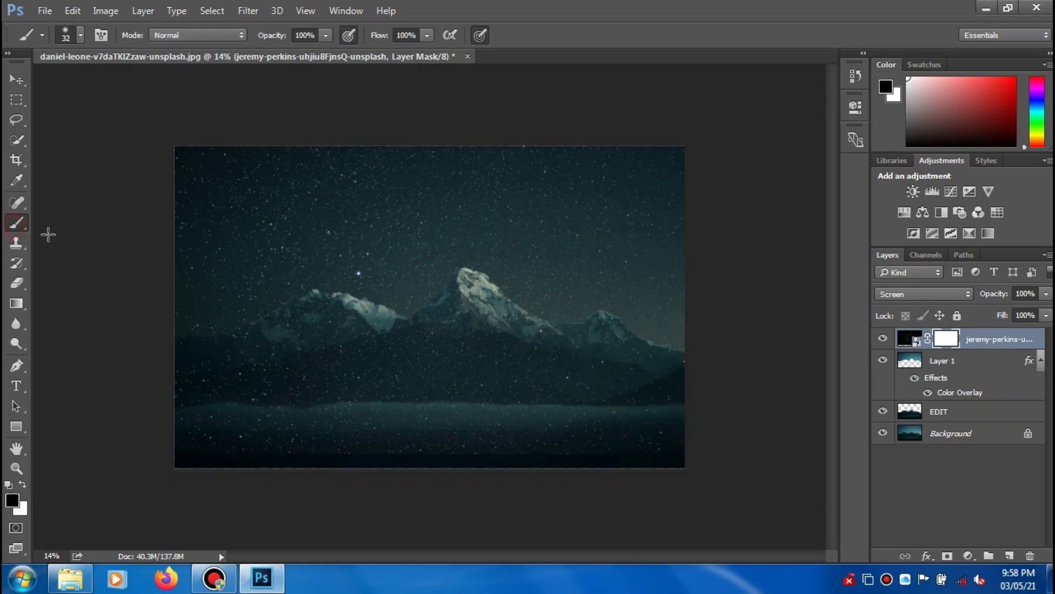
click(81, 34)
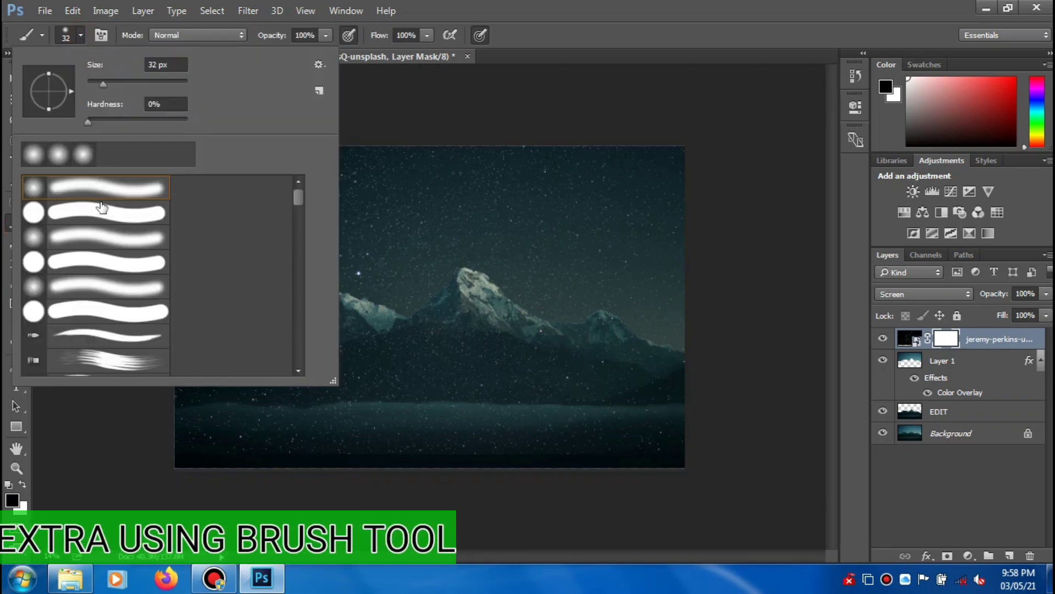
click(79, 38)
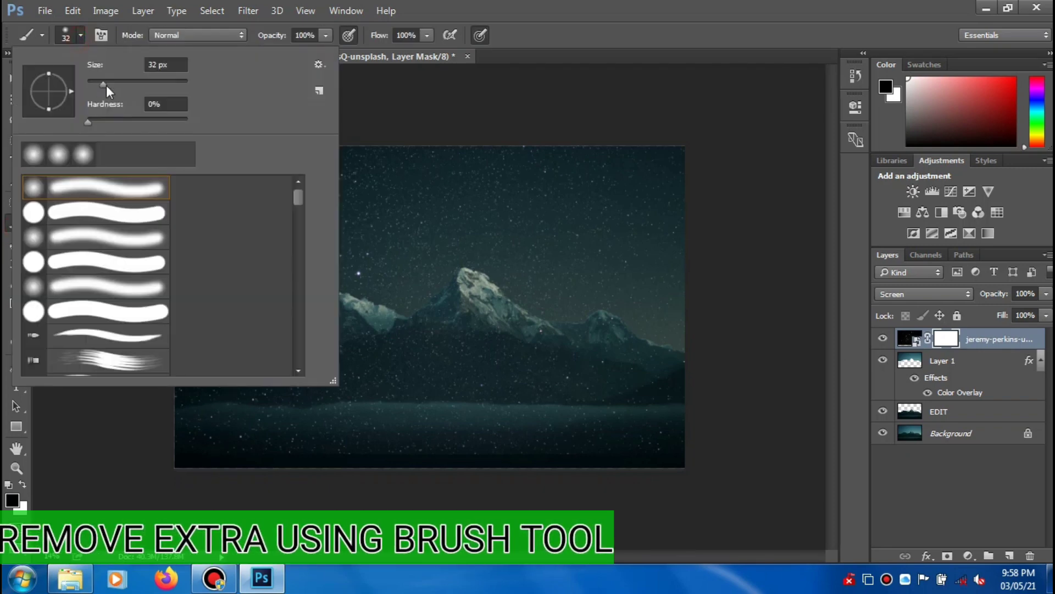
drag(107, 84, 110, 81)
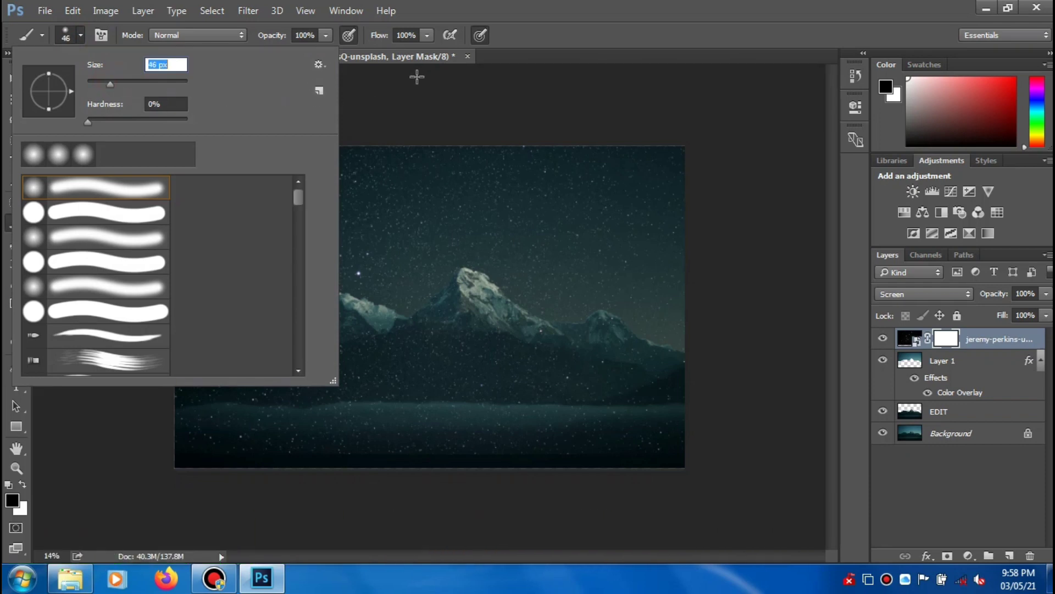
click(382, 106)
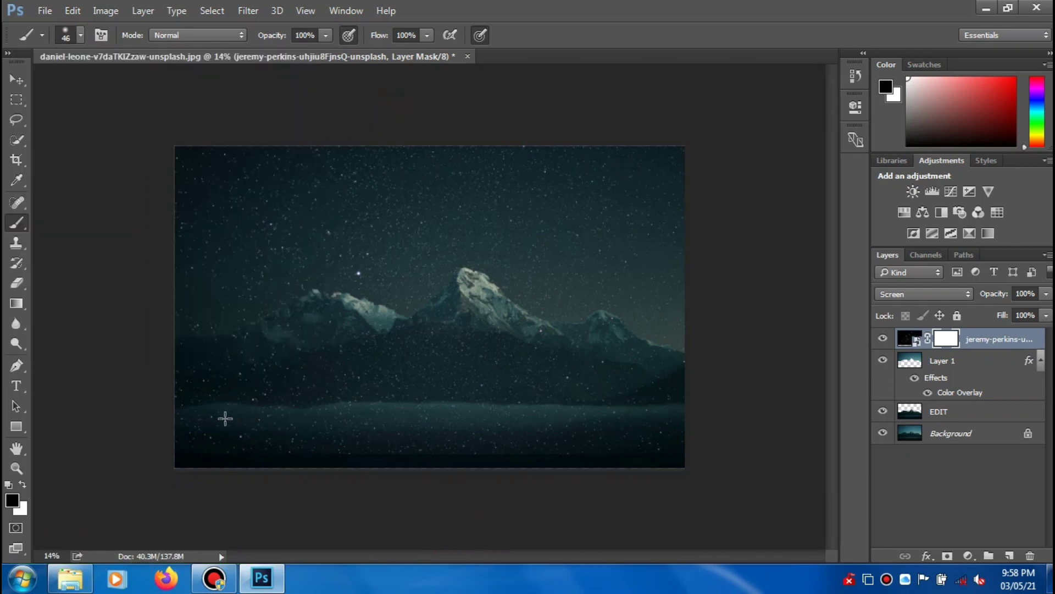
click(80, 35)
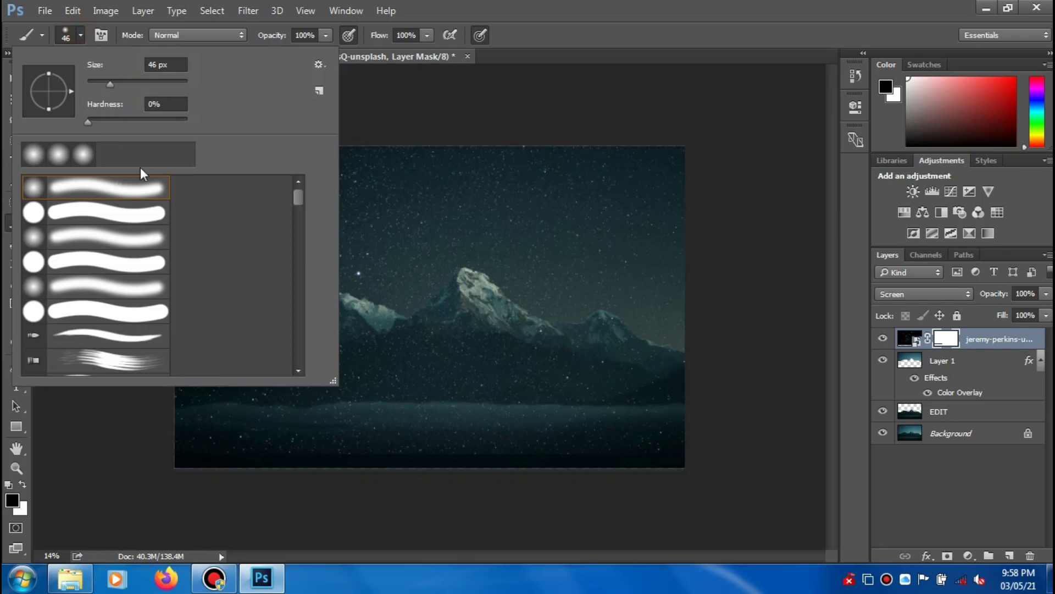
click(413, 118)
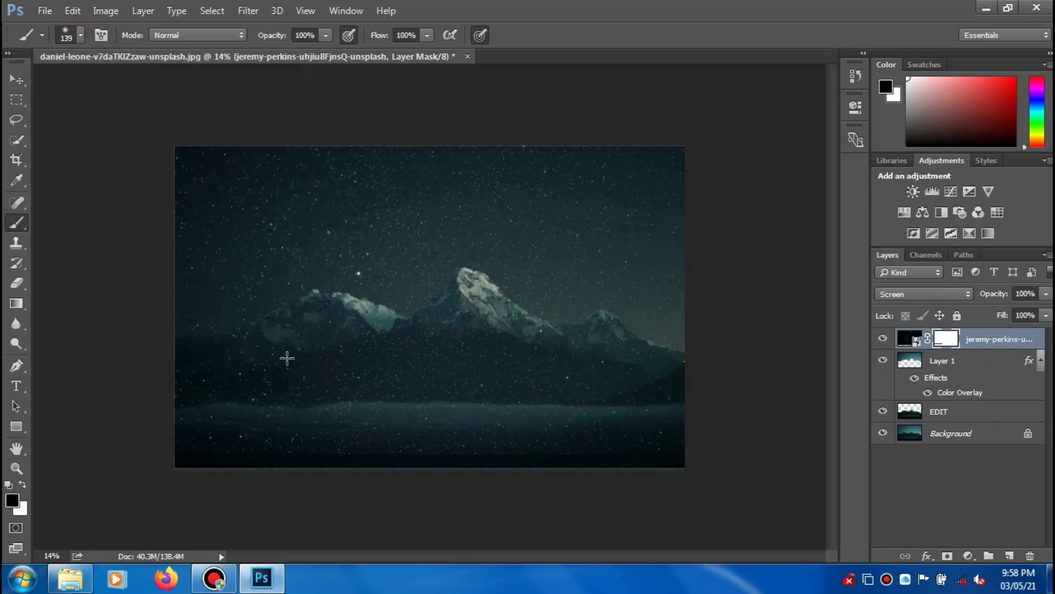
- Paint black on the mask over the foreground and mountains, hiding the stars there
drag(273, 425, 524, 452)
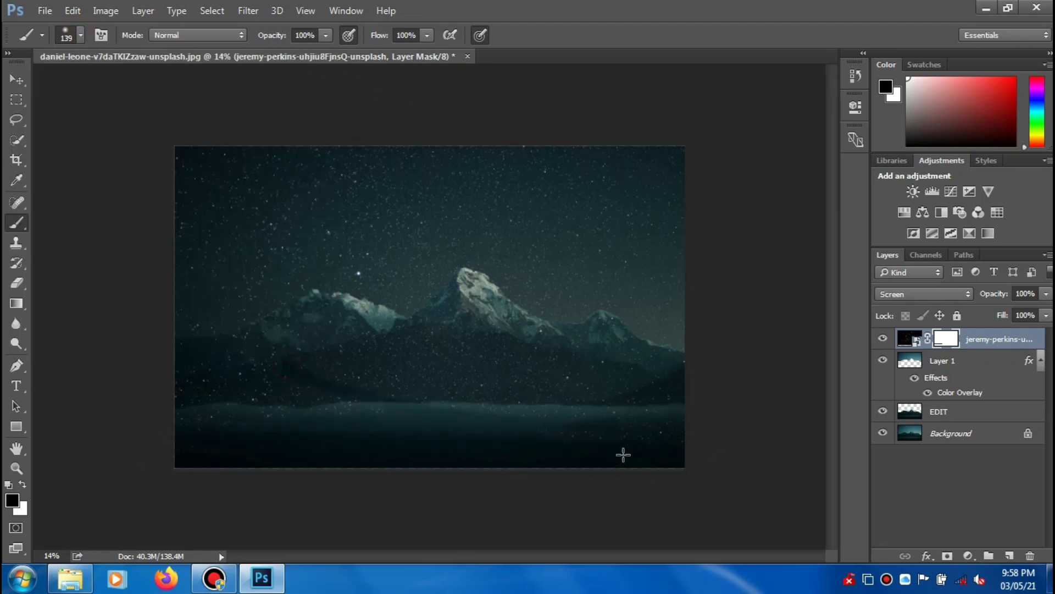
click(81, 36)
click(423, 102)
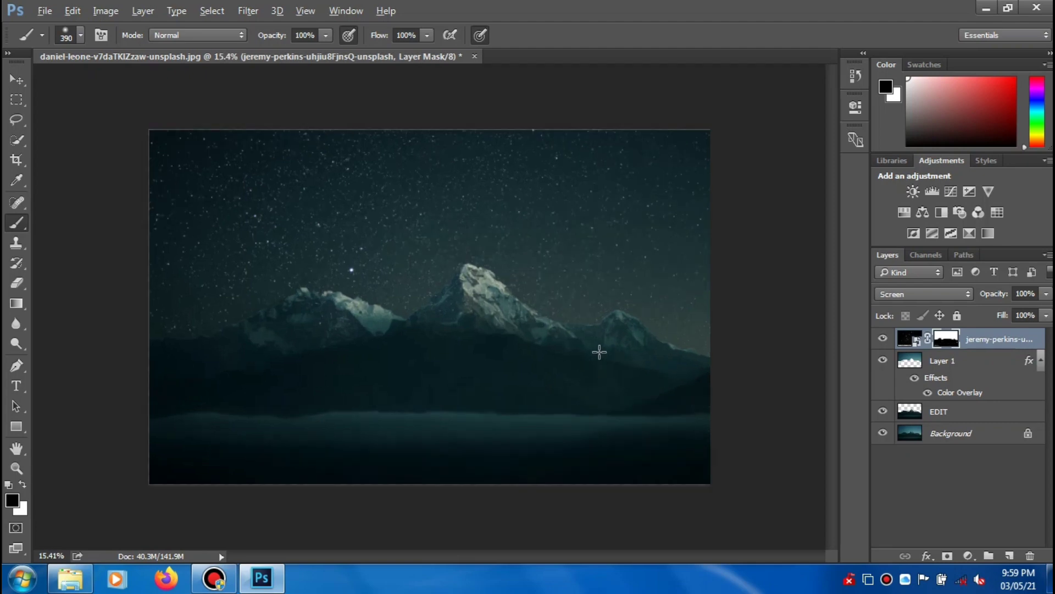
scroll(599, 351, up, 3)
scroll(600, 361, up, 2)
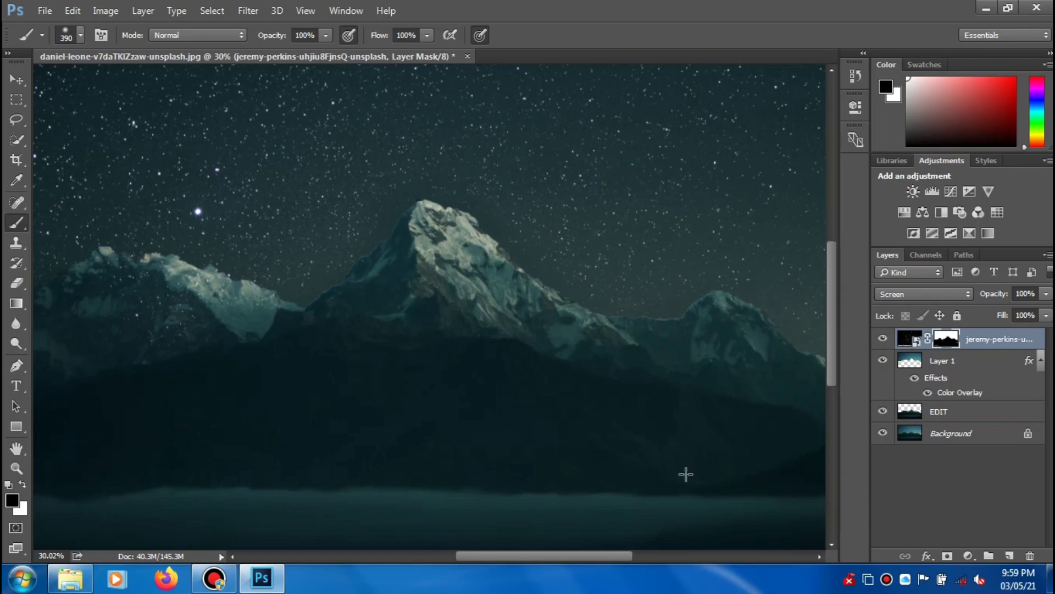
drag(597, 557, 536, 556)
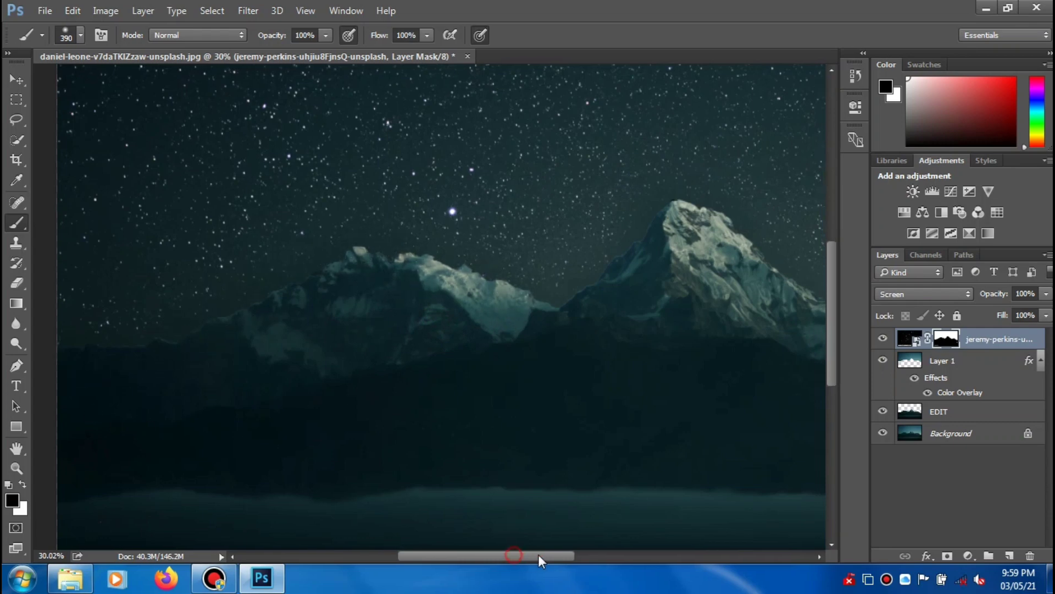
drag(513, 556, 612, 556)
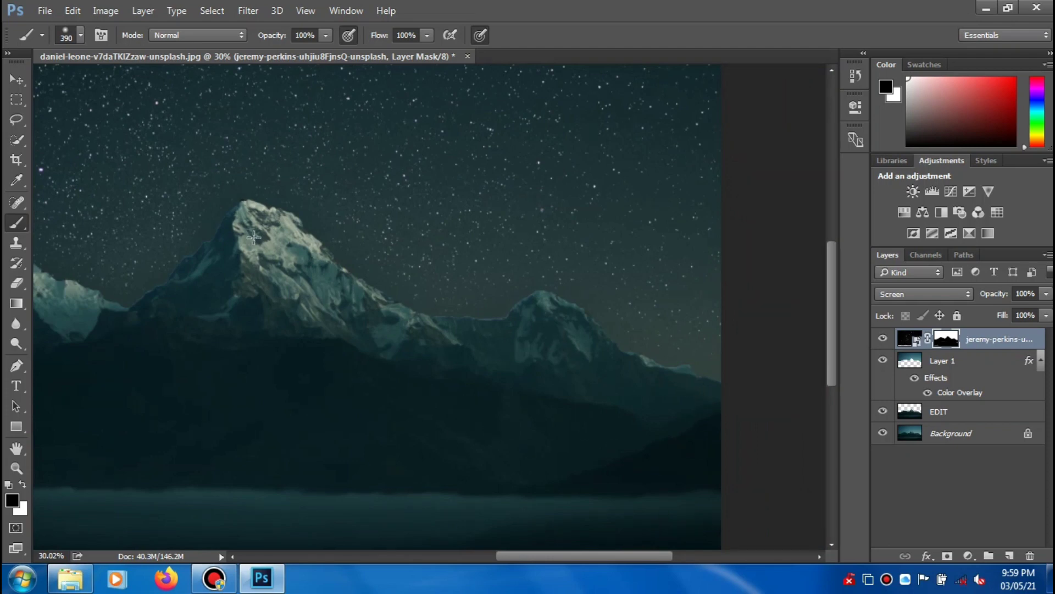
drag(598, 559, 544, 559)
scroll(517, 456, down, 3)
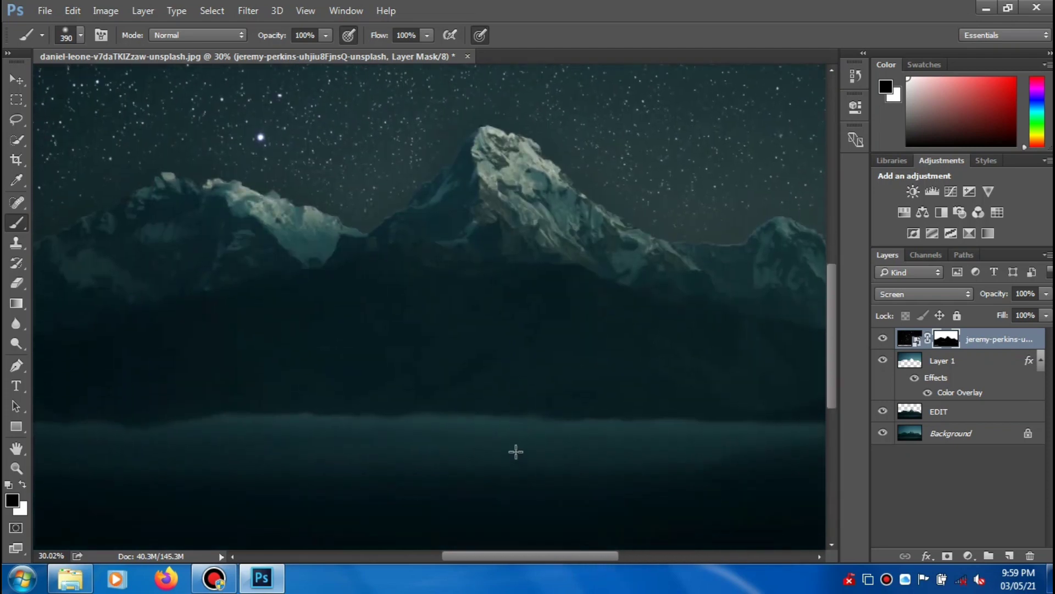
scroll(513, 448, down, 3)
scroll(214, 440, down, 3)
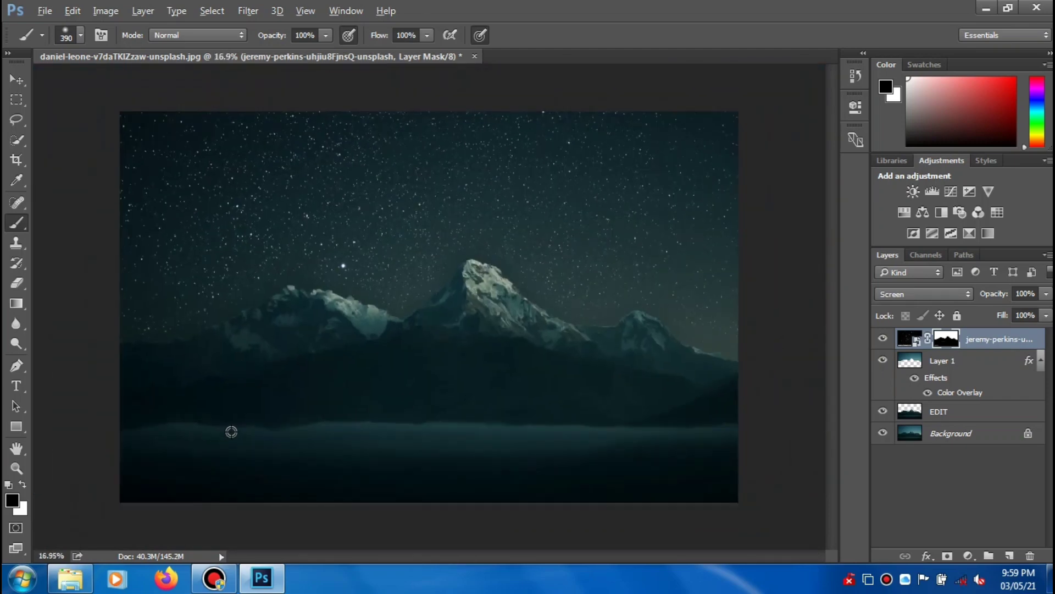
key(Escape)
click(81, 36)
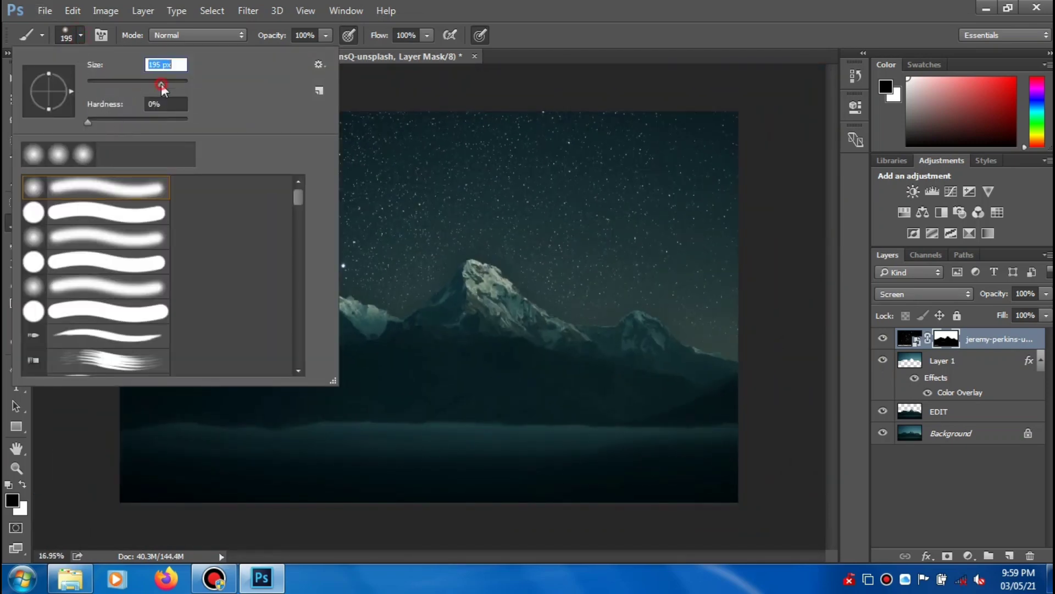
click(376, 79)
click(22, 484)
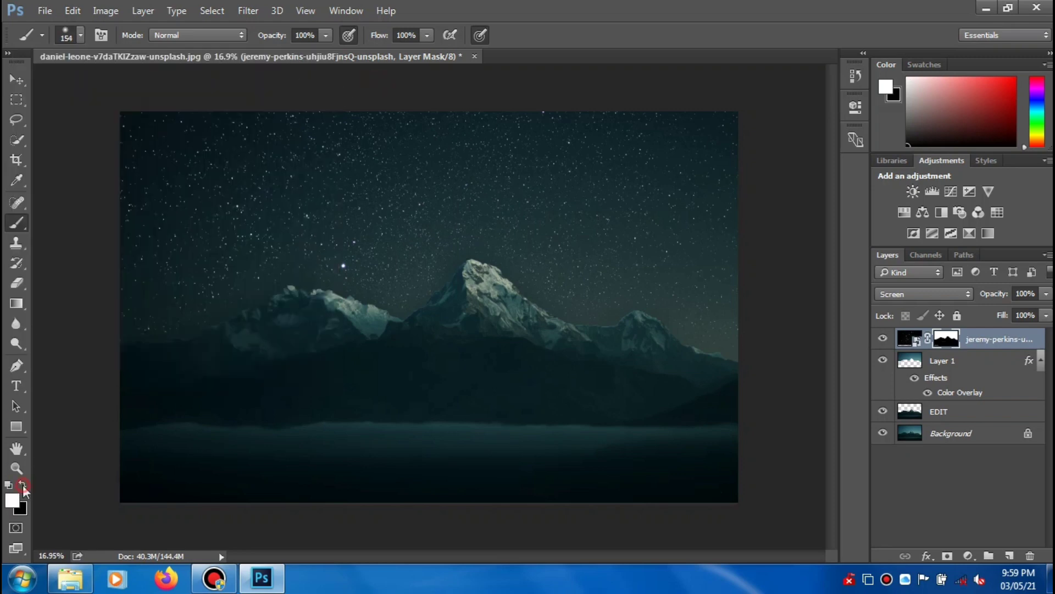
scroll(227, 292, up, 2)
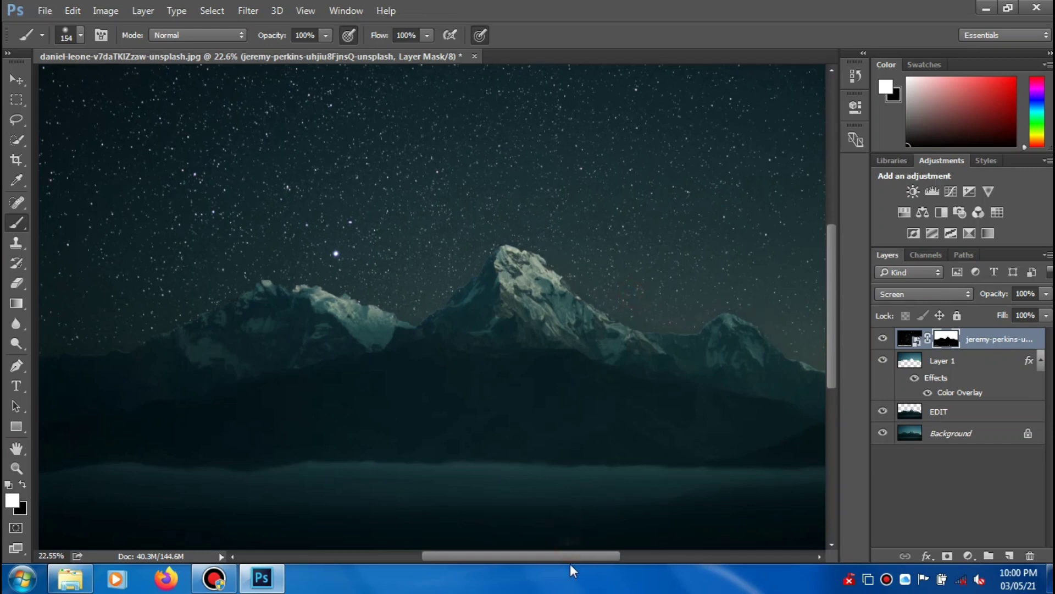
mouse_move(570, 556)
mouse_down()
mouse_move(615, 553)
mouse_move(582, 556)
mouse_up()
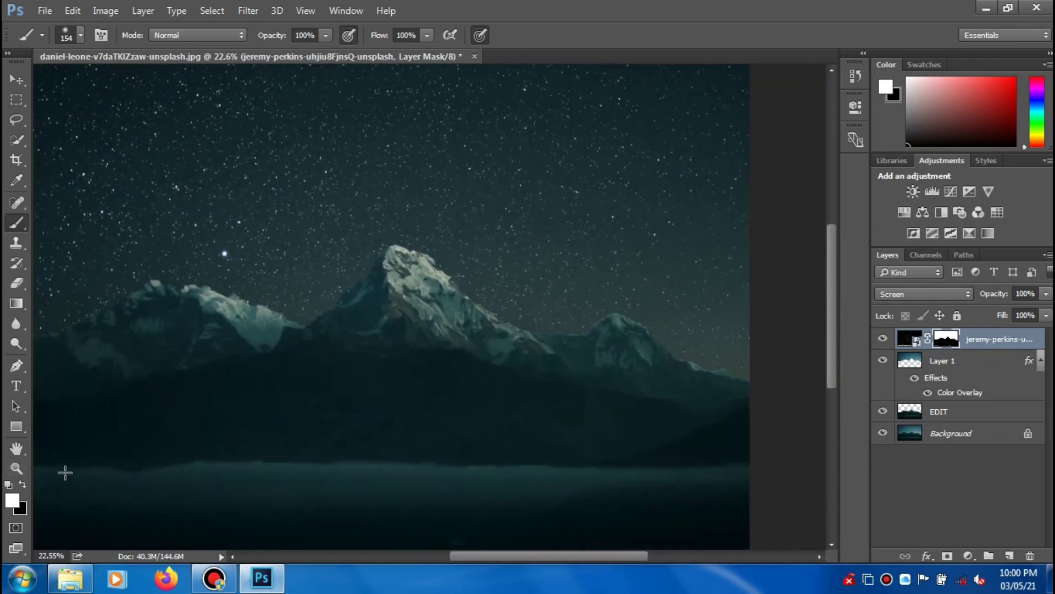
click(24, 480)
scroll(365, 365, down, 2)
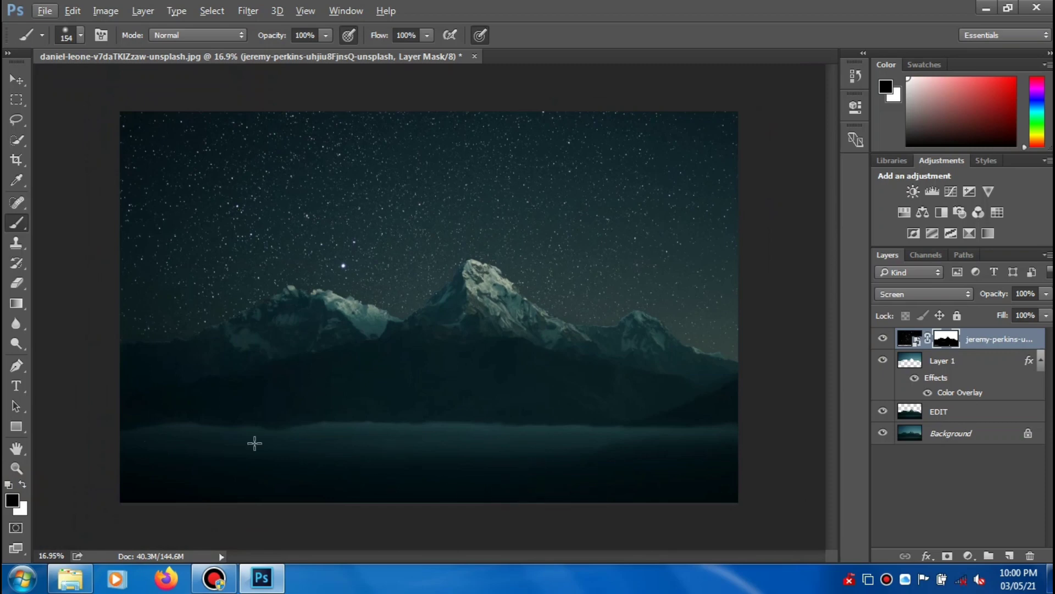
click(22, 484)
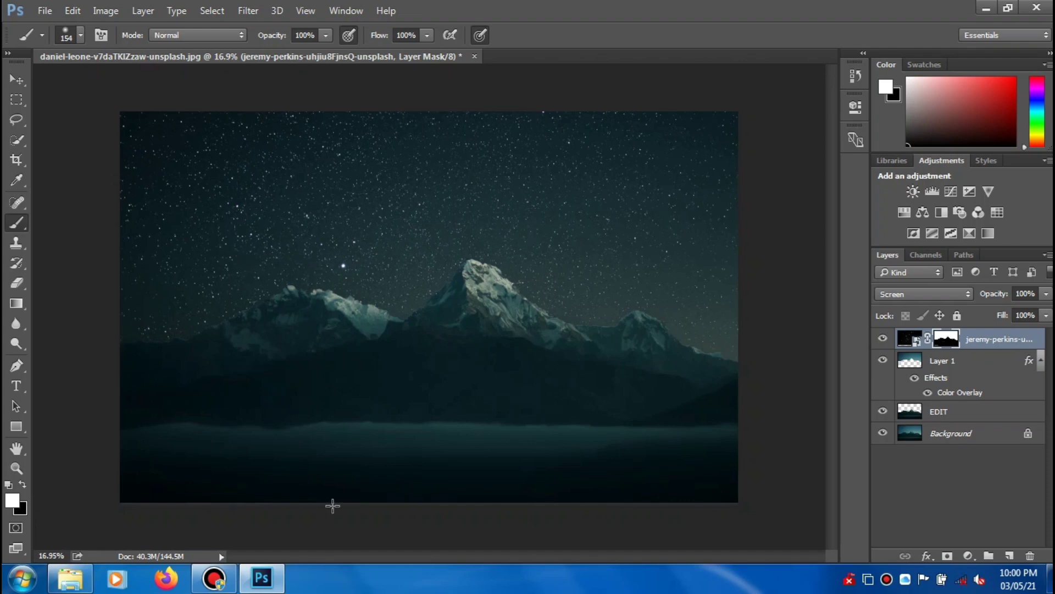
click(949, 482)
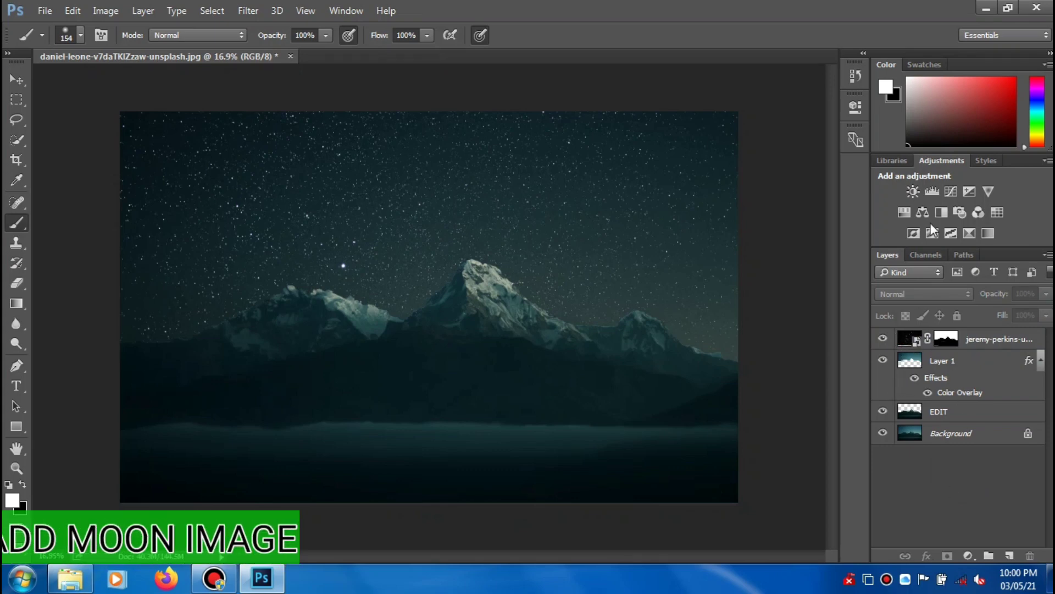
- Drag the moon PNG from Explorer onto the canvas, move it top-right and enlarge it
click(985, 8)
click(715, 71)
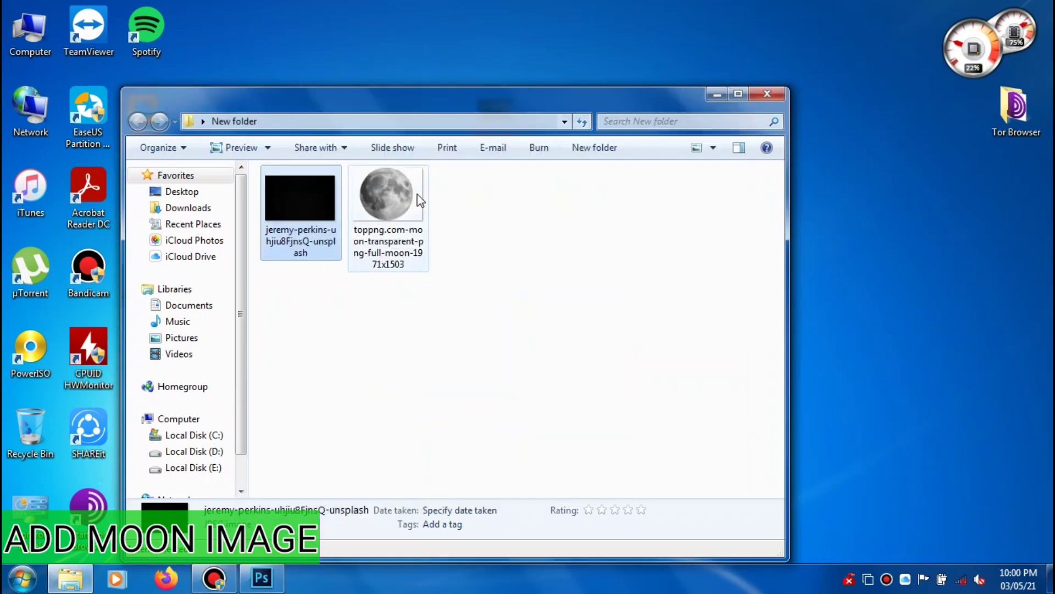
mouse_move(387, 195)
mouse_down()
mouse_move(283, 481)
mouse_move(644, 216)
mouse_move(554, 248)
mouse_up()
mouse_move(424, 315)
mouse_down()
mouse_move(654, 193)
mouse_move(650, 183)
mouse_up()
drag(710, 215, 710, 218)
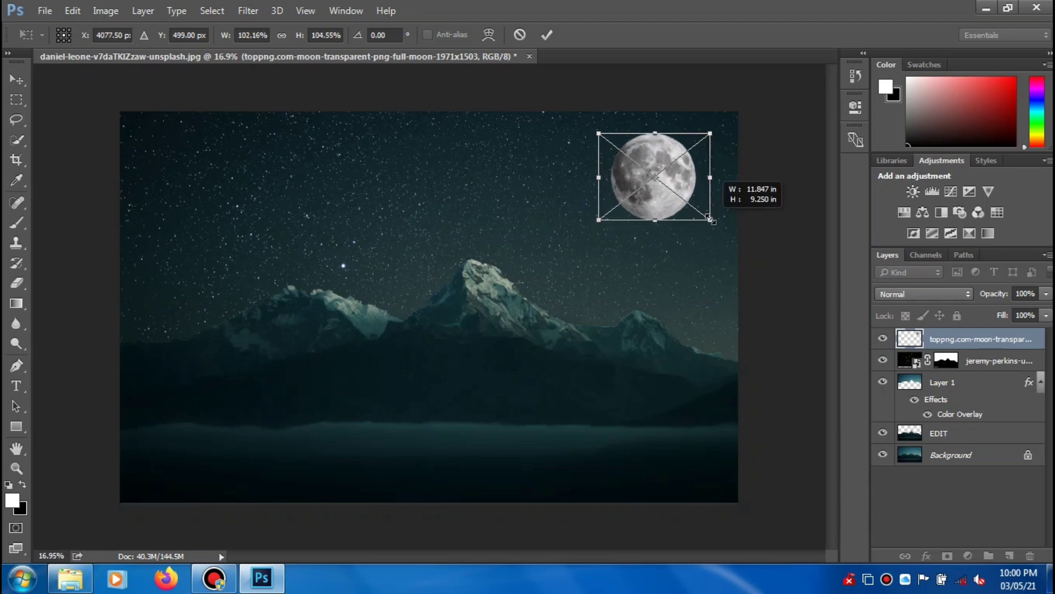
- Commit the moon's placement in the upper-right sky and give its layer a white mask
drag(711, 220, 710, 220)
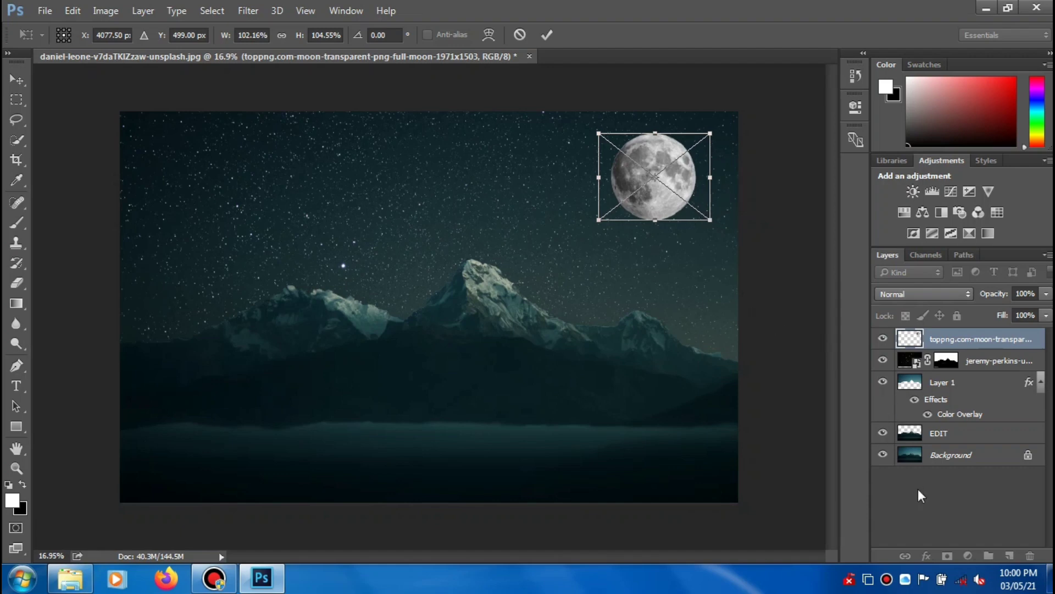
key(Return)
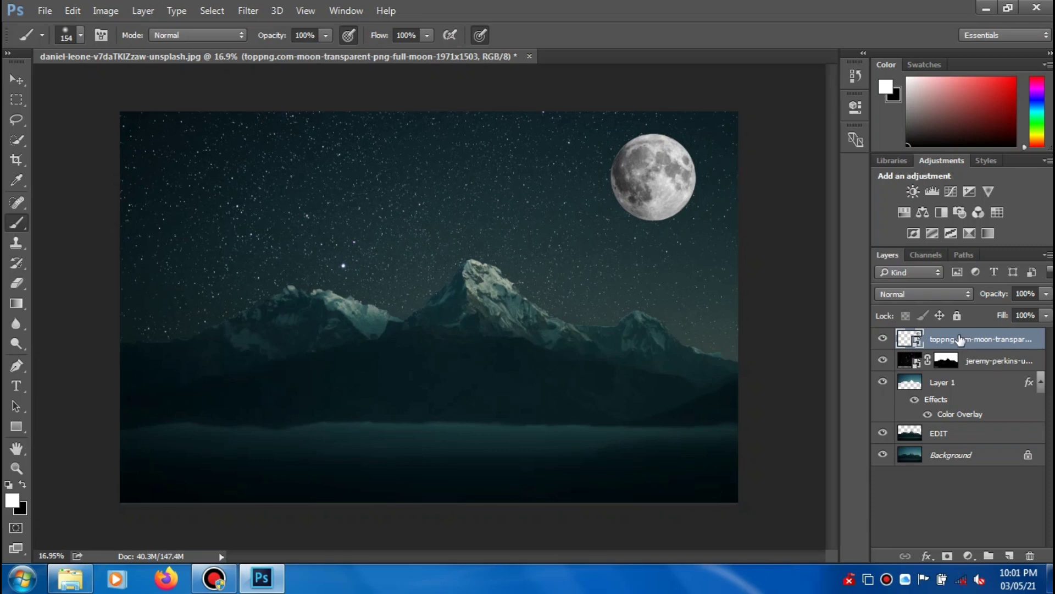
click(948, 555)
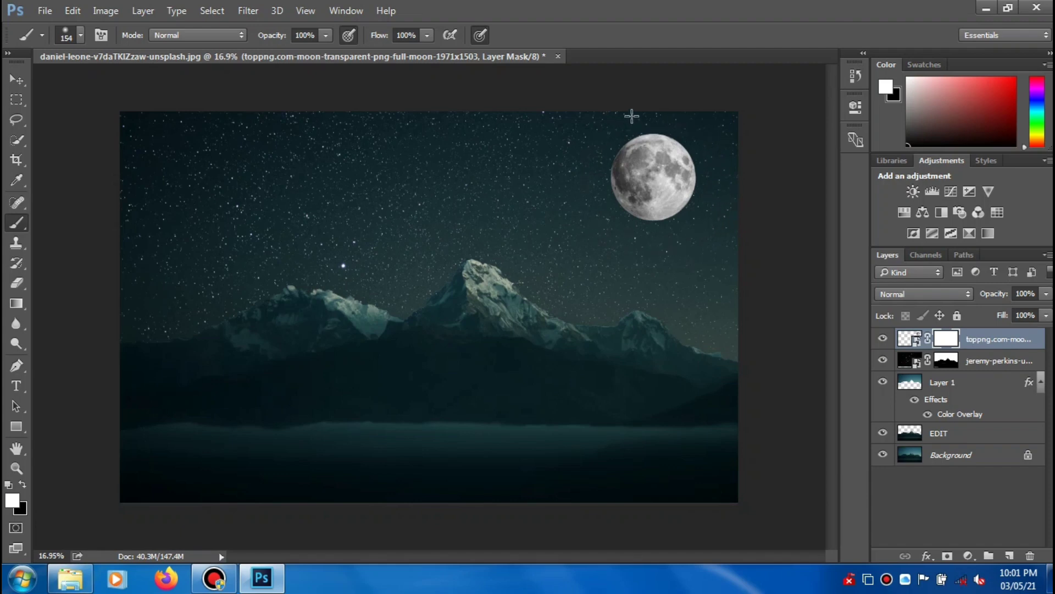
- Give the moon a white #ffffff Color Overlay at about 53% opacity
click(910, 339)
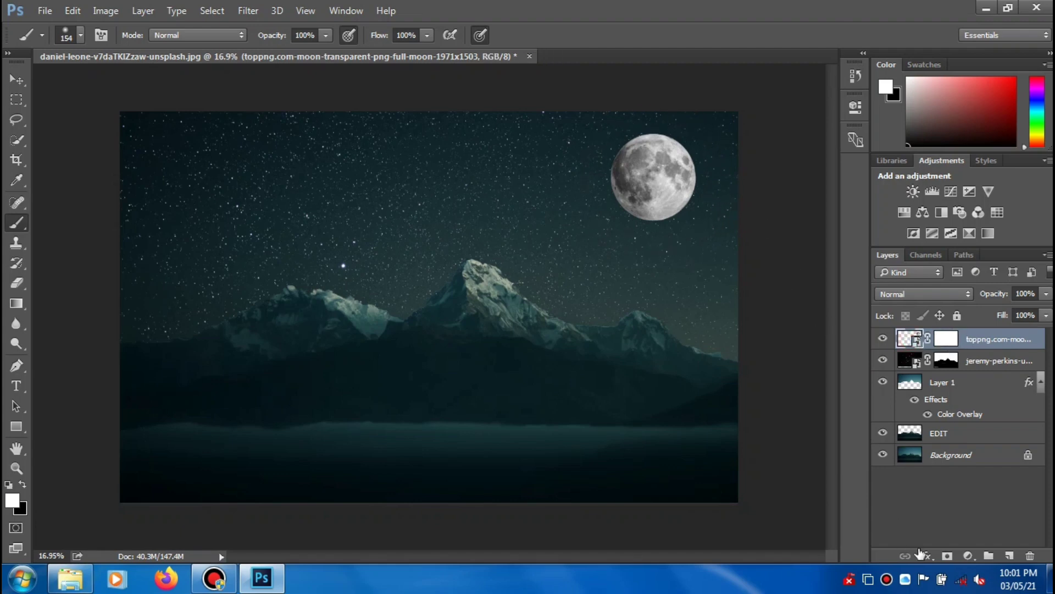
click(945, 556)
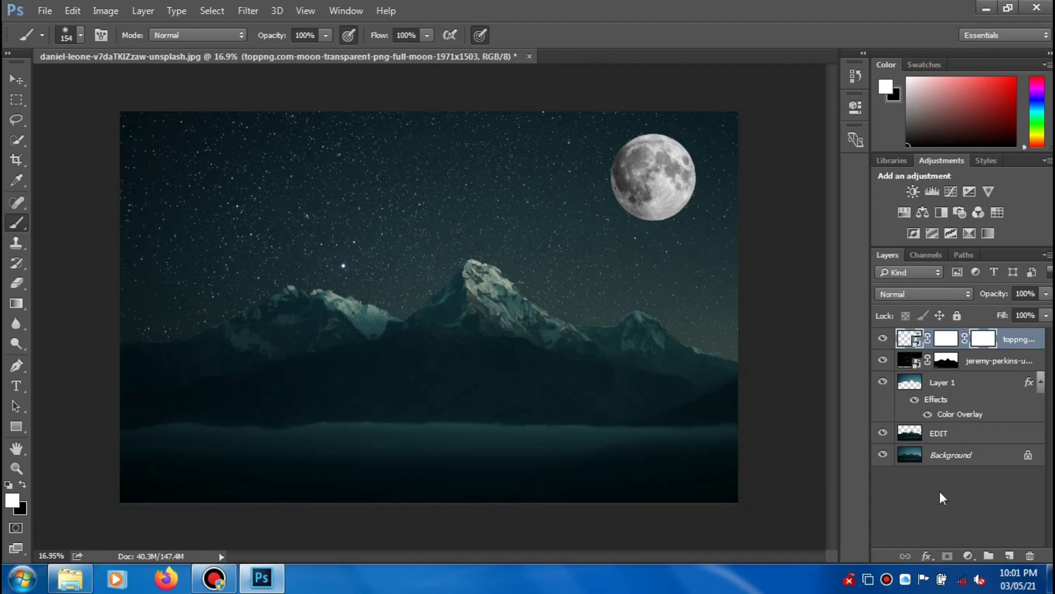
key(ctrl+z)
click(926, 552)
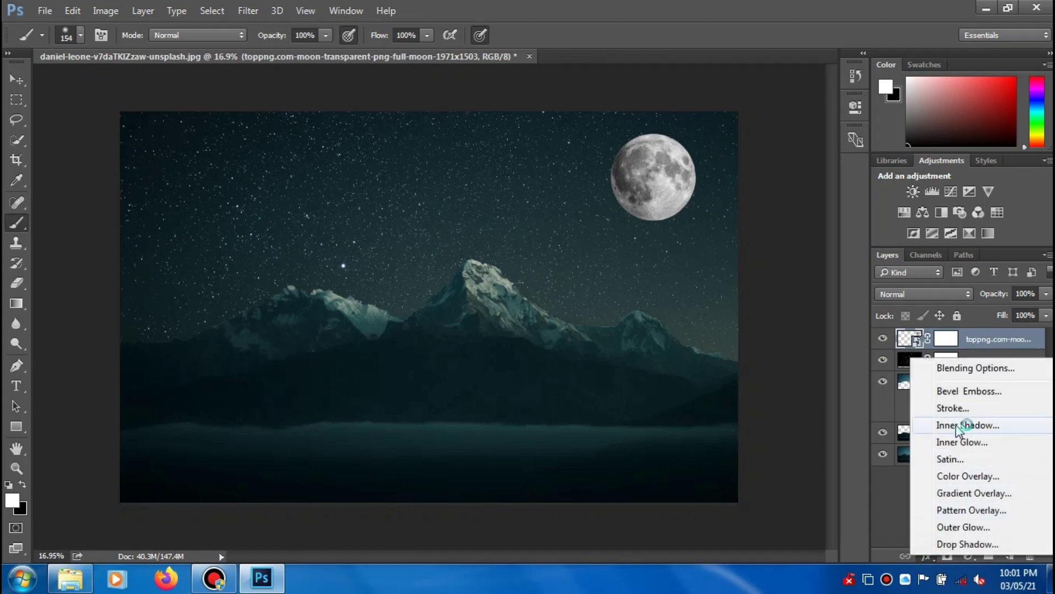
click(968, 476)
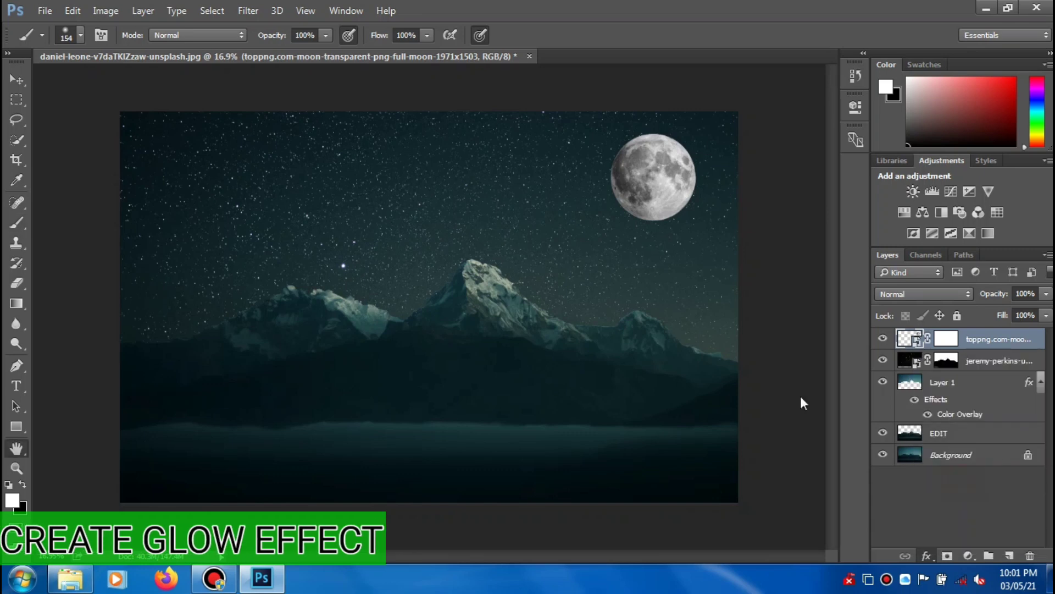
drag(564, 75, 464, 255)
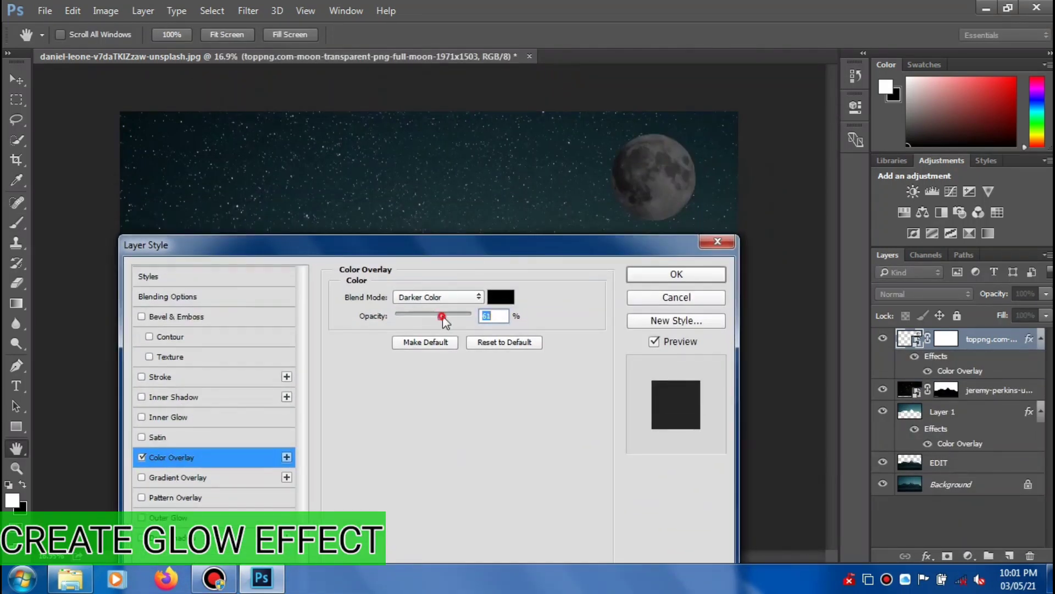
drag(441, 319, 395, 318)
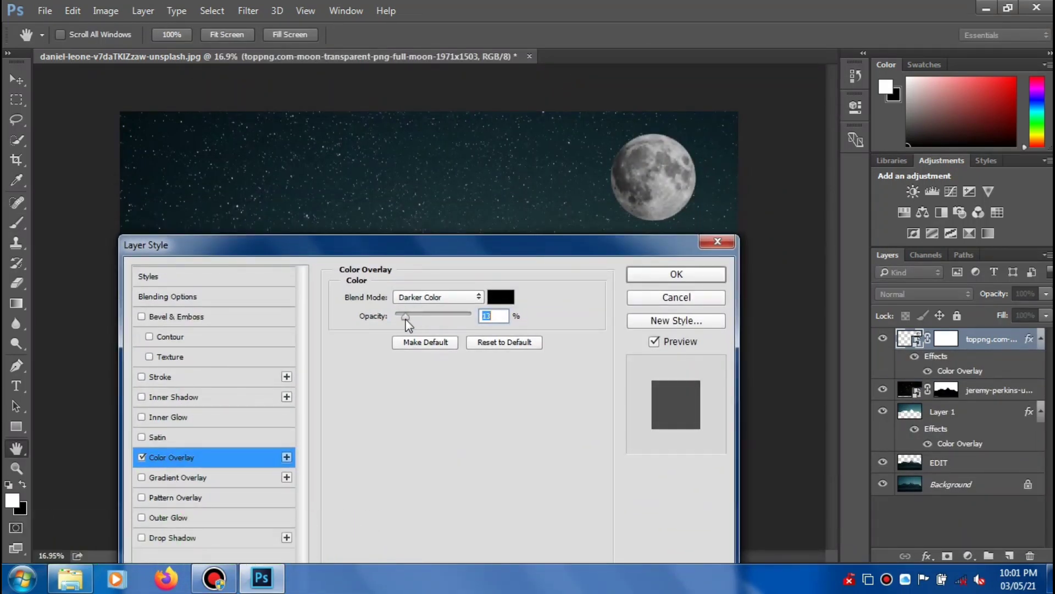
click(502, 297)
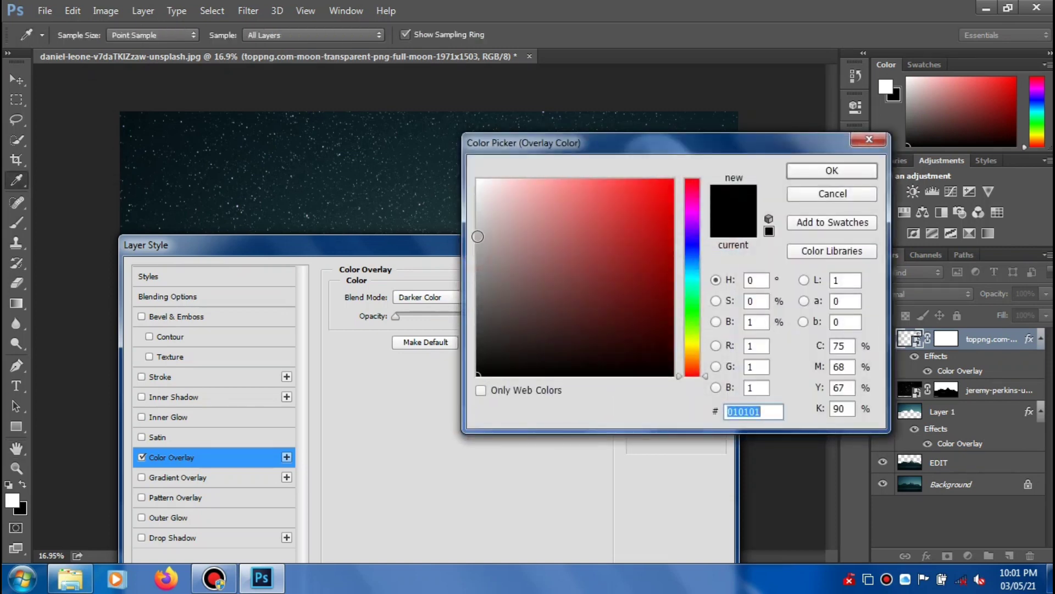
text(ffffff)
click(841, 170)
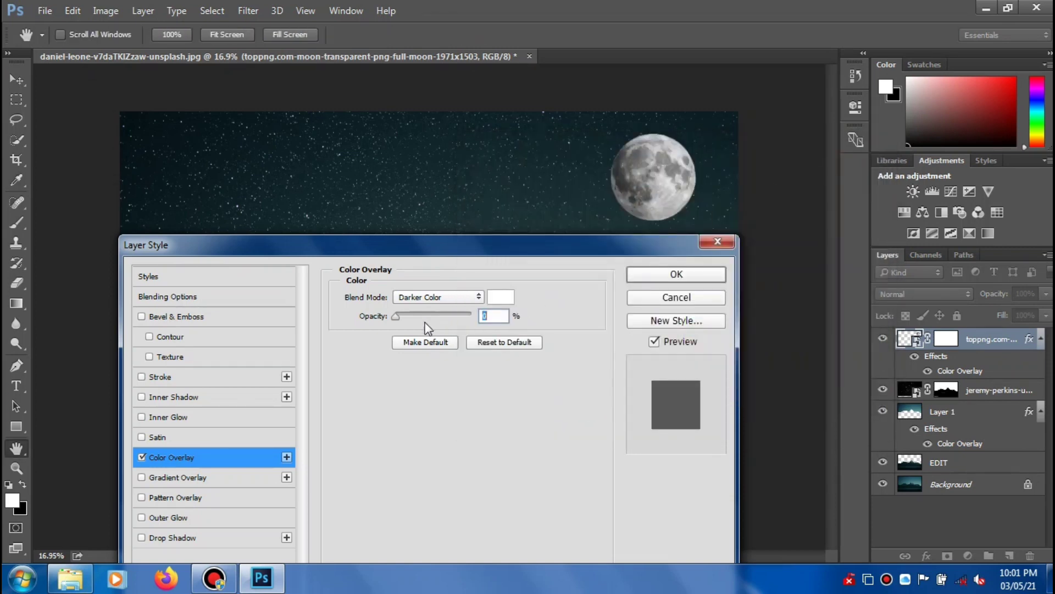
drag(411, 316, 444, 323)
- Enable Inner Glow on the moon with slightly higher opacity and Noise around 23
click(207, 418)
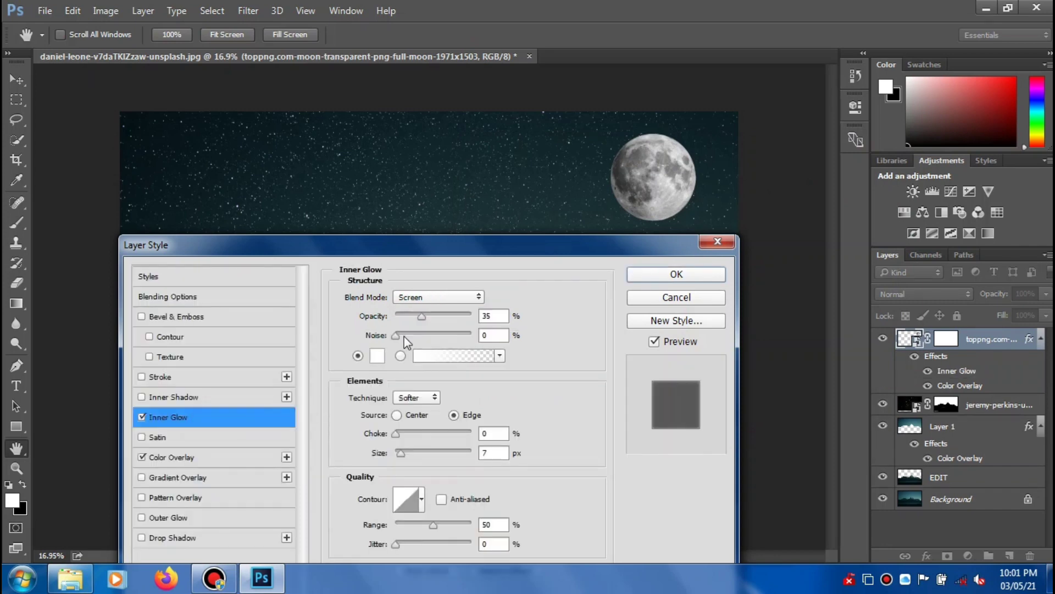
click(423, 316)
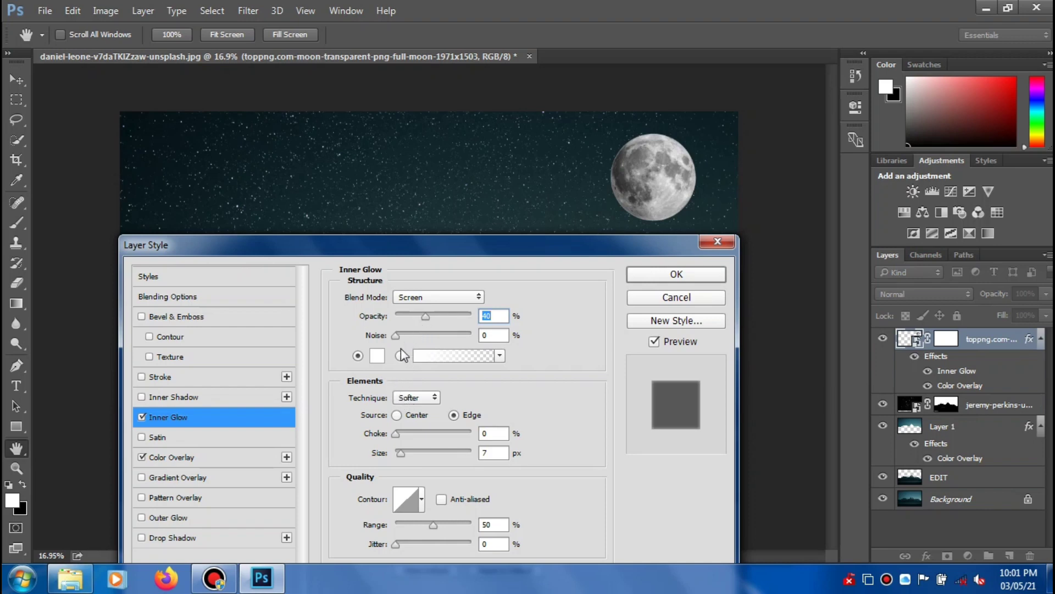
drag(395, 335, 408, 336)
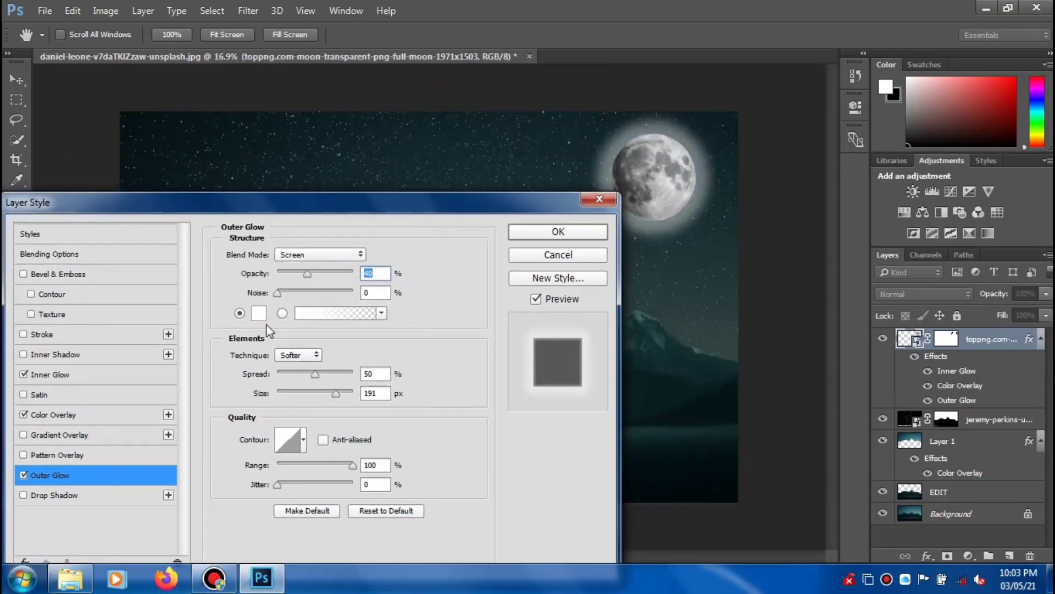
- Give the moon's outer glow a light grey colour, wider spread, 199 px size, less range, and jitter
click(265, 317)
drag(492, 237, 478, 217)
click(858, 175)
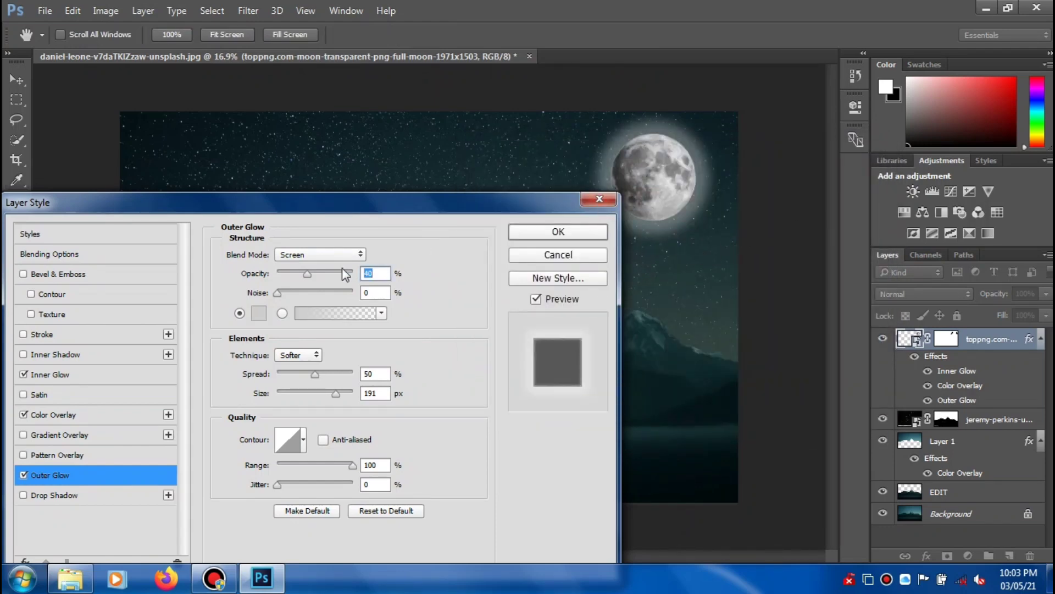
mouse_move(321, 375)
mouse_down()
mouse_move(336, 375)
mouse_move(327, 388)
mouse_up()
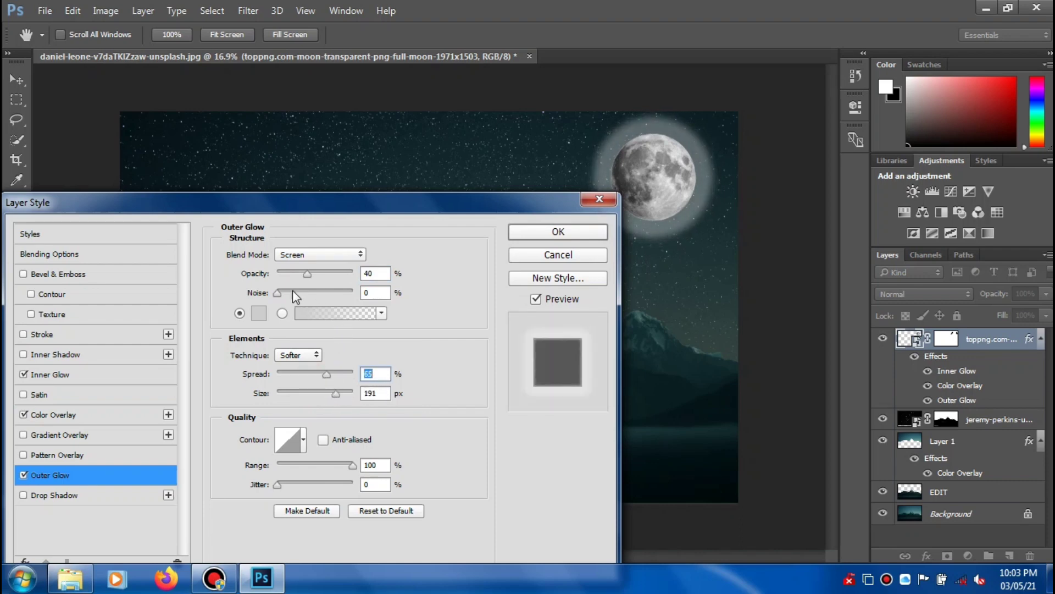
drag(304, 276, 295, 278)
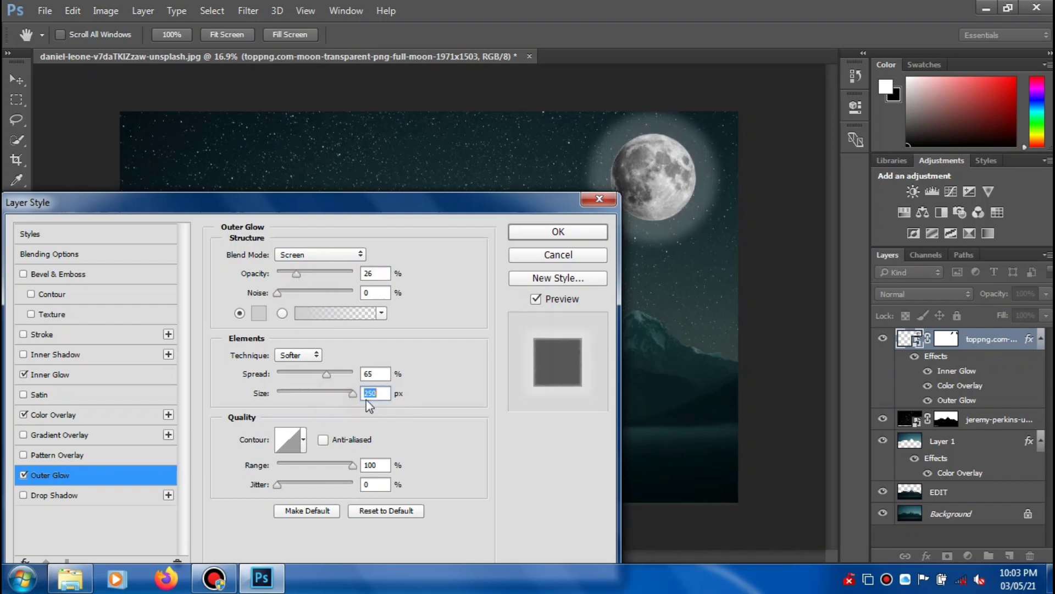
drag(335, 395, 340, 399)
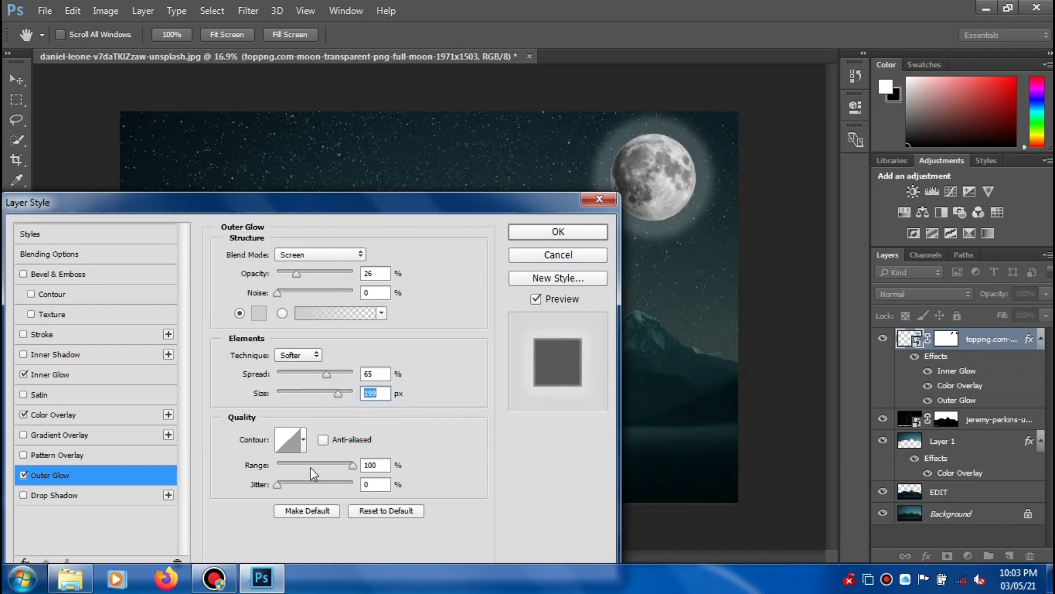
mouse_move(354, 467)
mouse_down()
mouse_move(305, 476)
mouse_move(349, 479)
mouse_up()
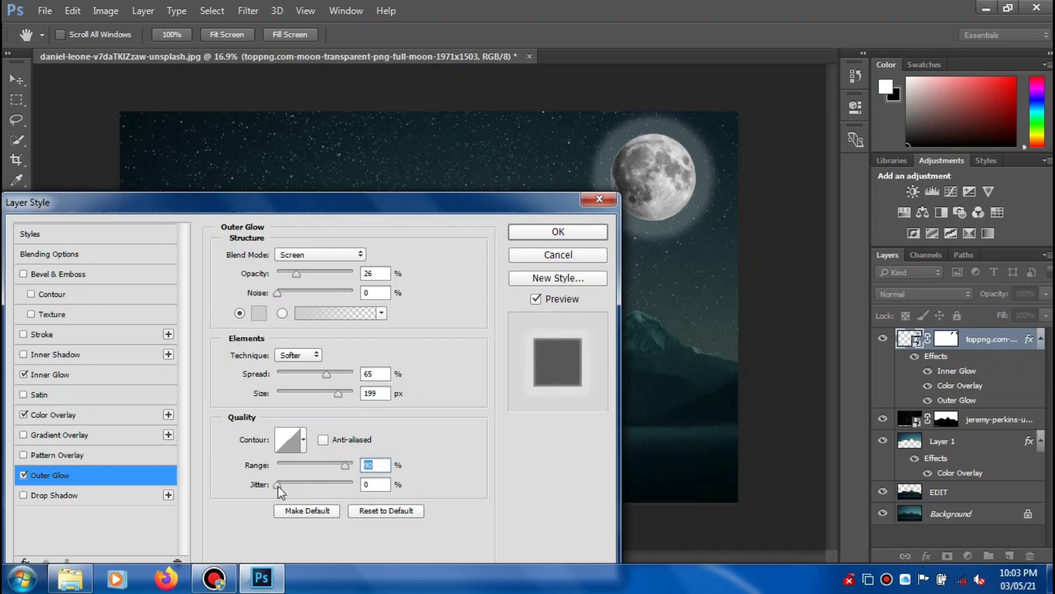
drag(278, 484, 347, 490)
- Set the outer glow blend mode to Overlay at 76% opacity with narrower spread
click(346, 255)
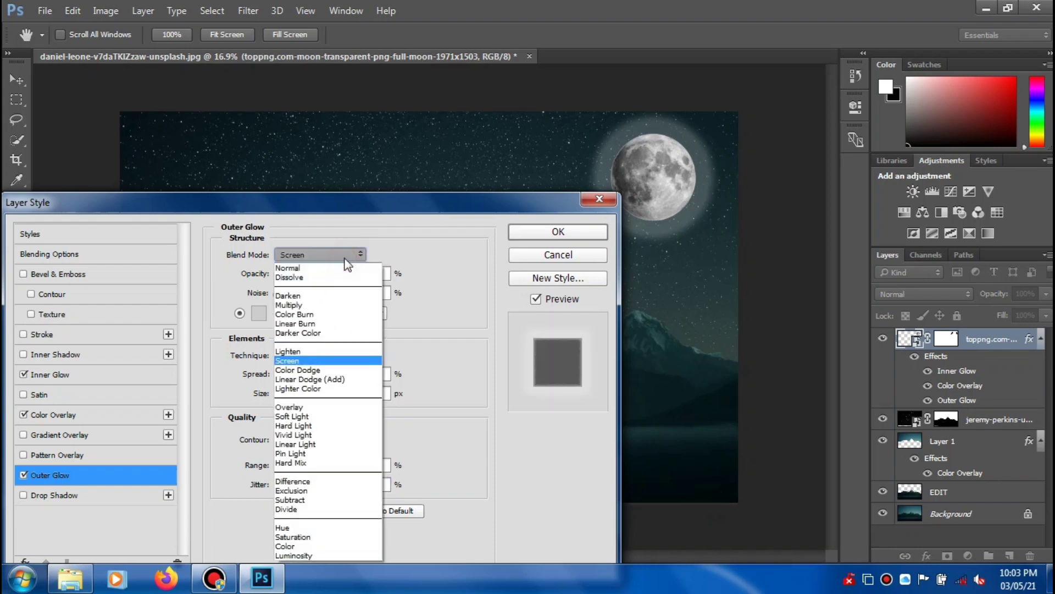
click(324, 350)
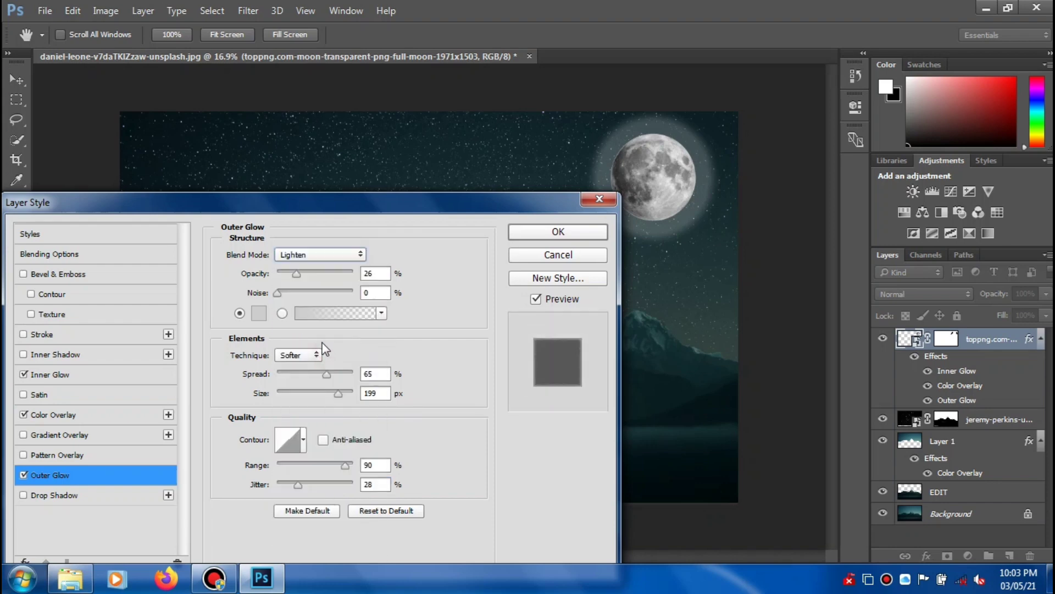
click(348, 254)
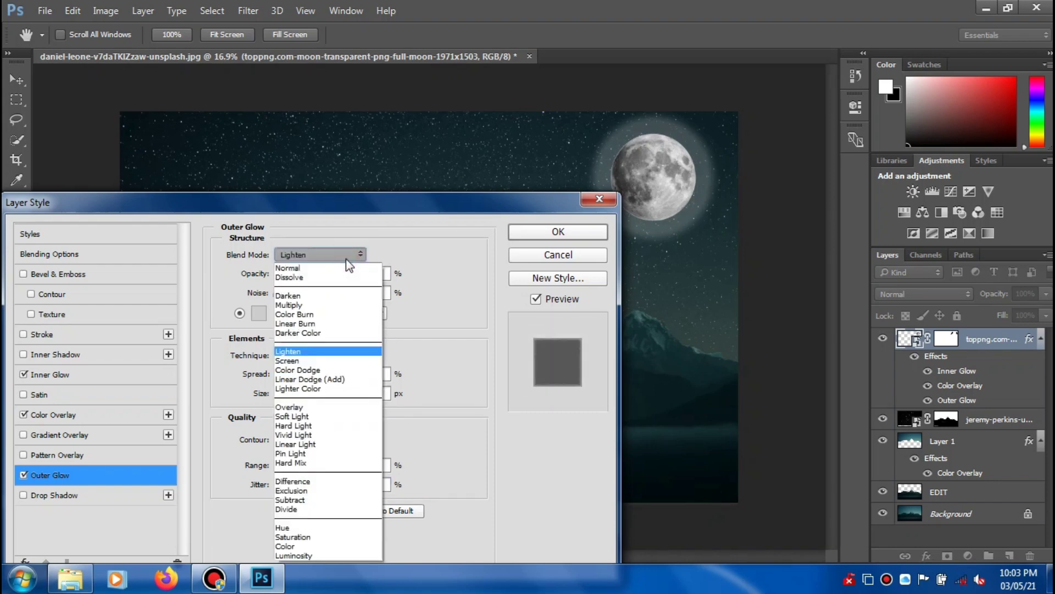
click(347, 277)
click(334, 254)
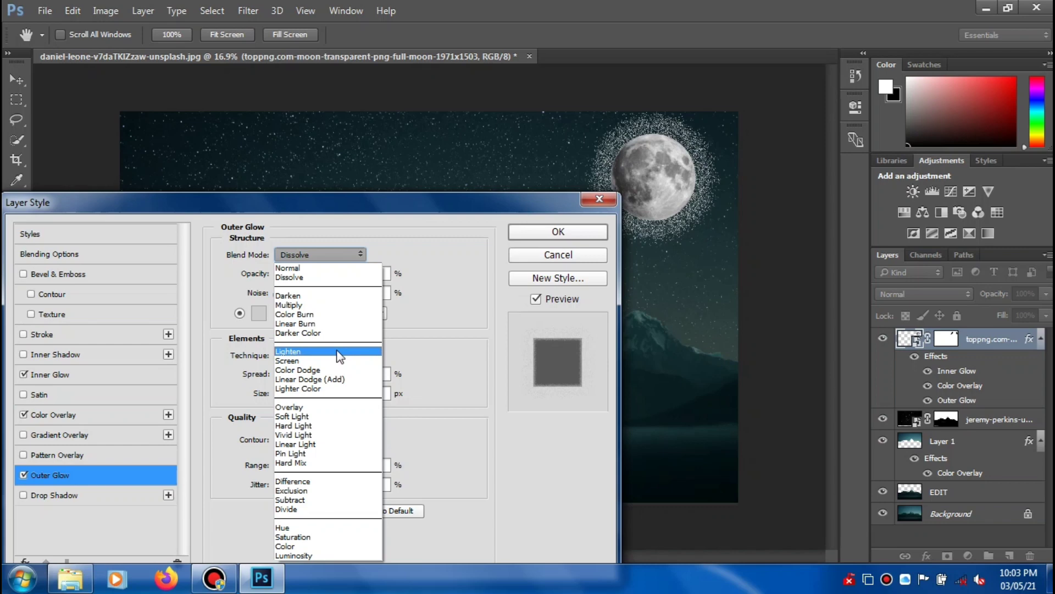
click(341, 408)
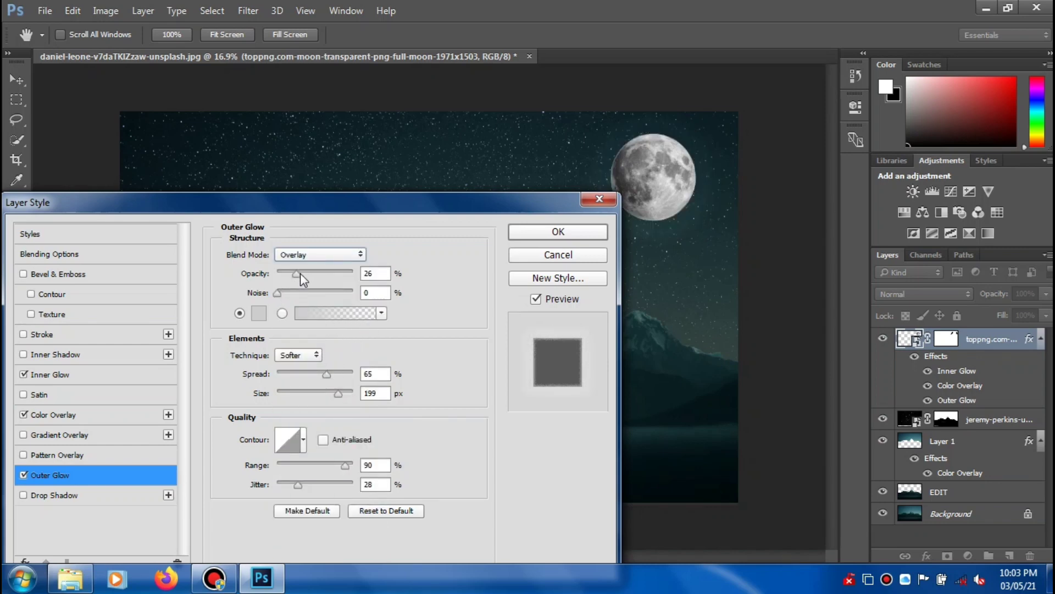
drag(300, 273, 334, 280)
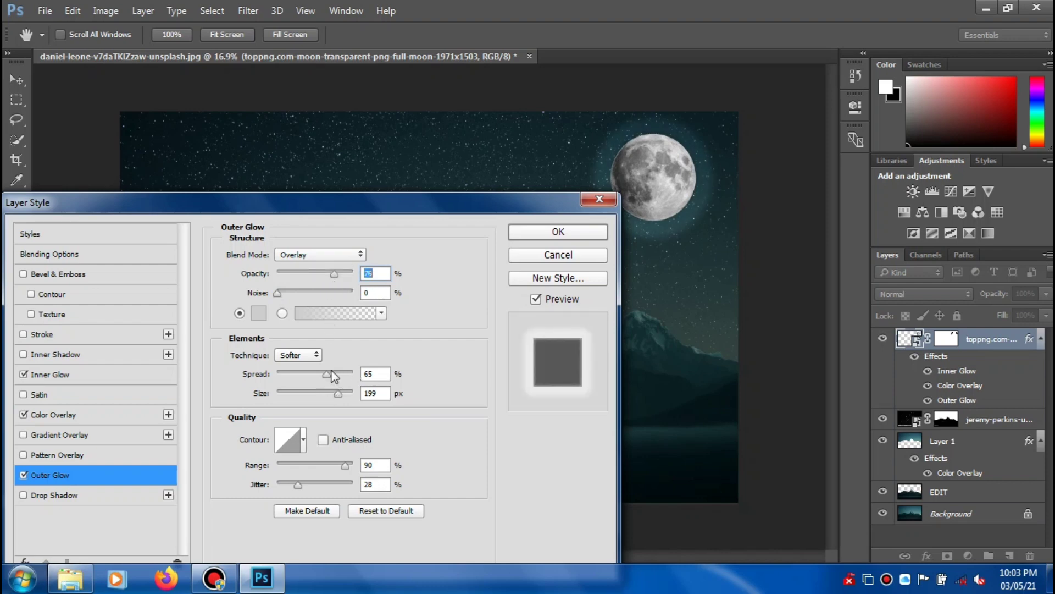
mouse_move(329, 374)
mouse_down()
mouse_move(336, 385)
mouse_move(321, 381)
mouse_up()
- Make the inner glow light grey #d5d2d2 at 57% opacity with a slight choke, and apply the style
click(80, 375)
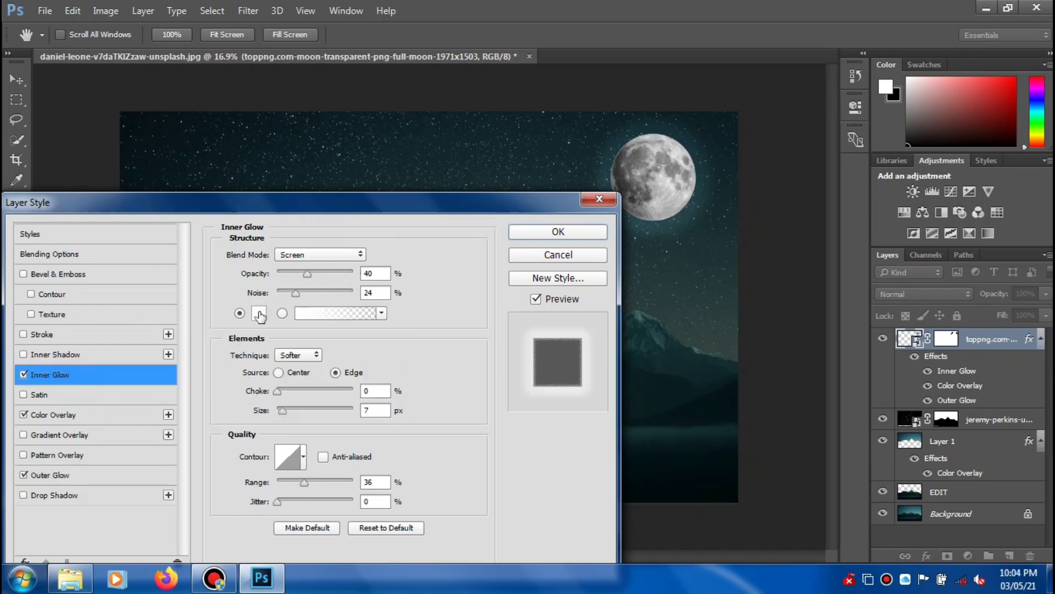
click(258, 313)
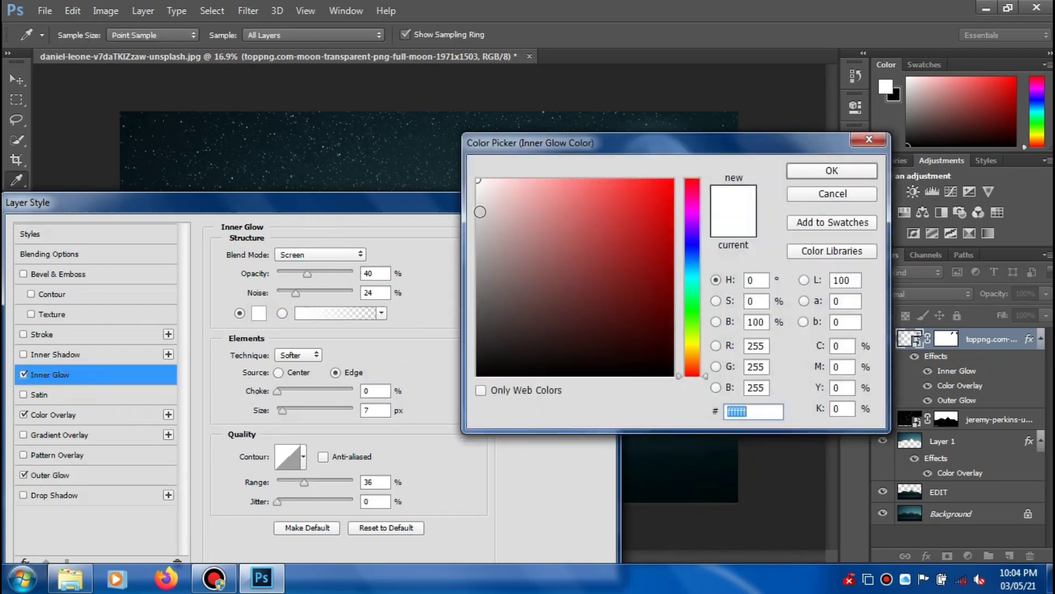
click(471, 216)
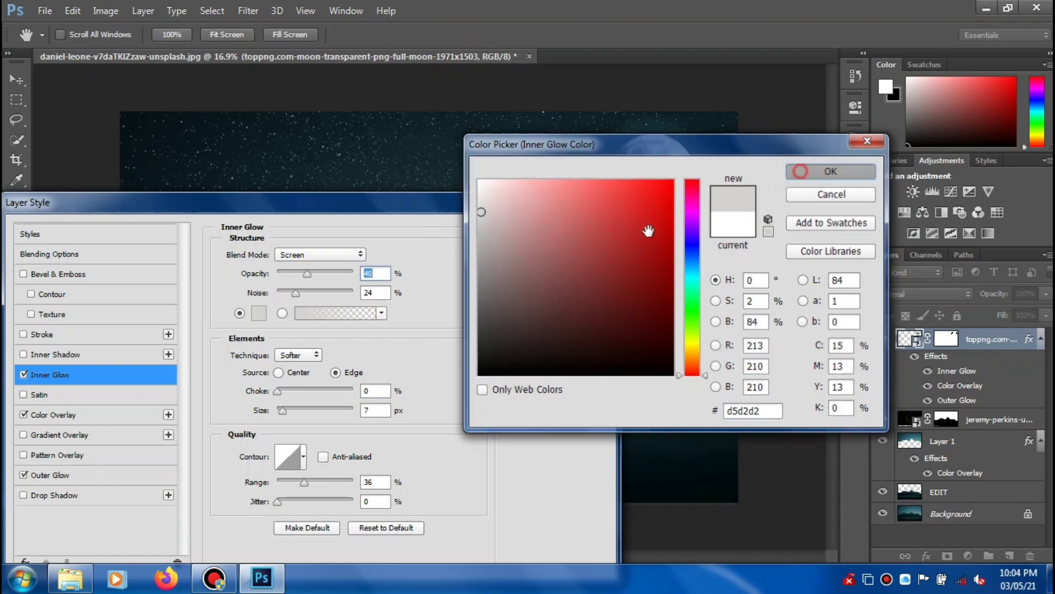
click(804, 175)
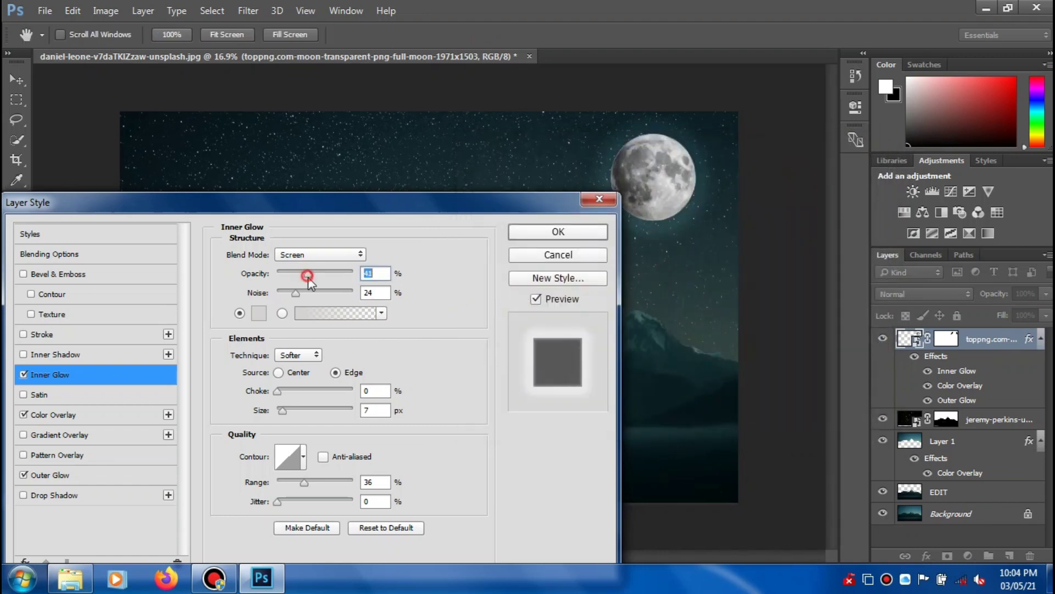
drag(307, 269, 315, 278)
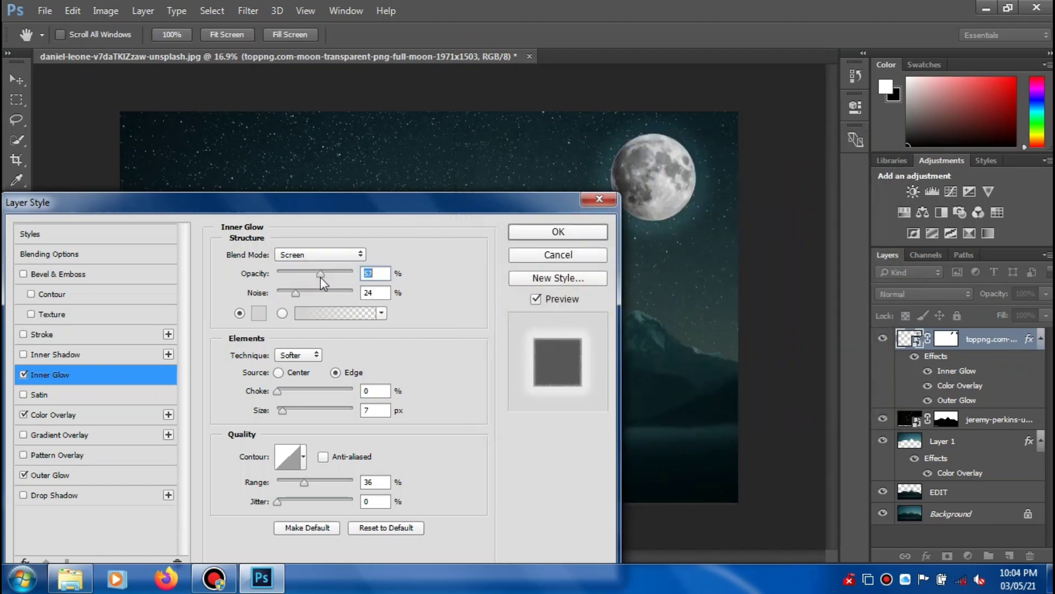
click(303, 459)
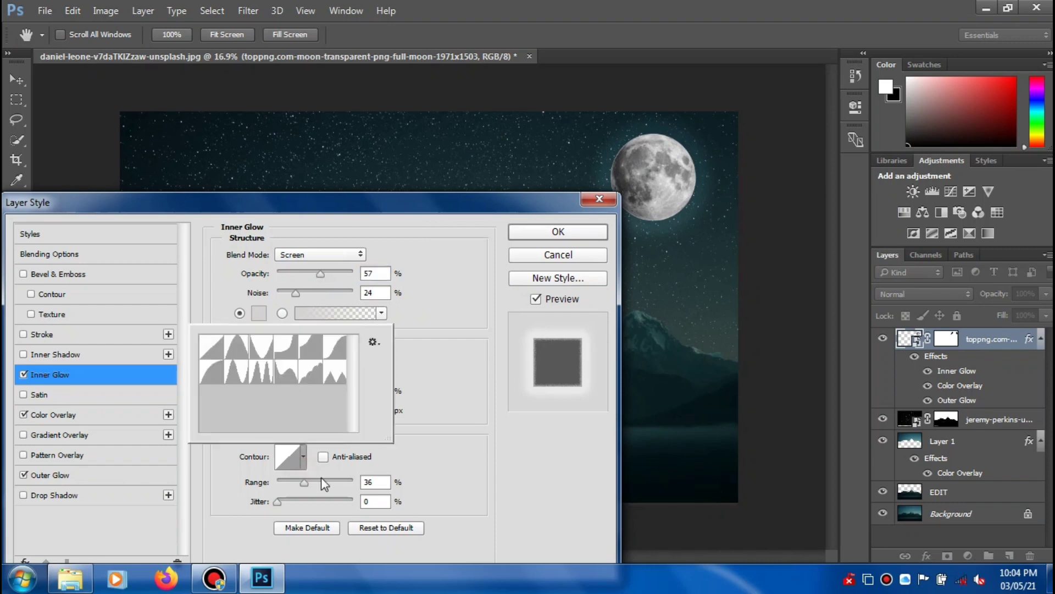
click(448, 444)
drag(277, 390, 286, 392)
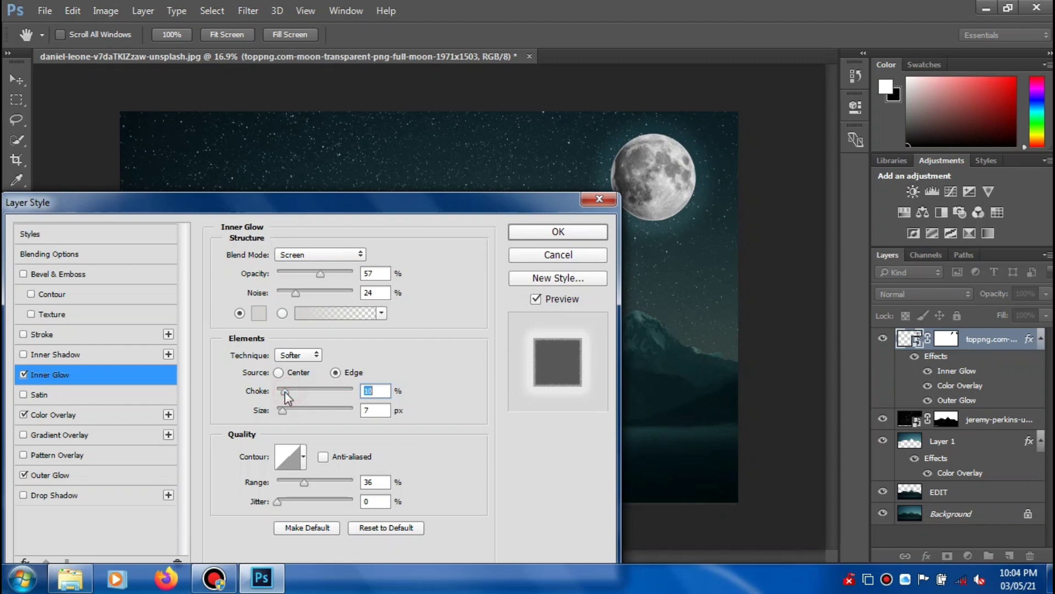
click(555, 233)
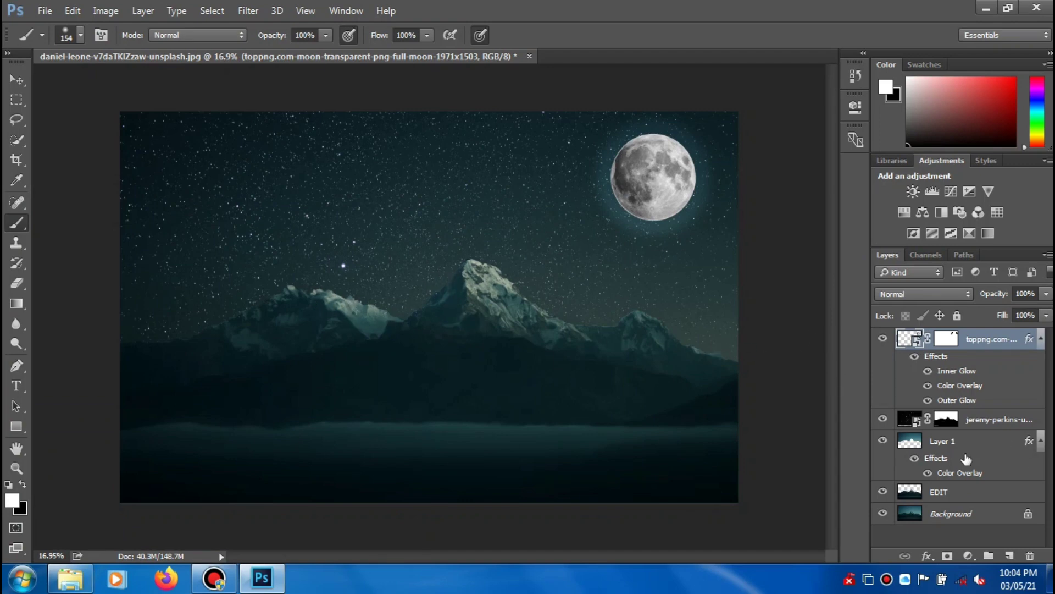
- Add a layer mask to the EDIT layer and hide its brightening over the left peak
click(943, 497)
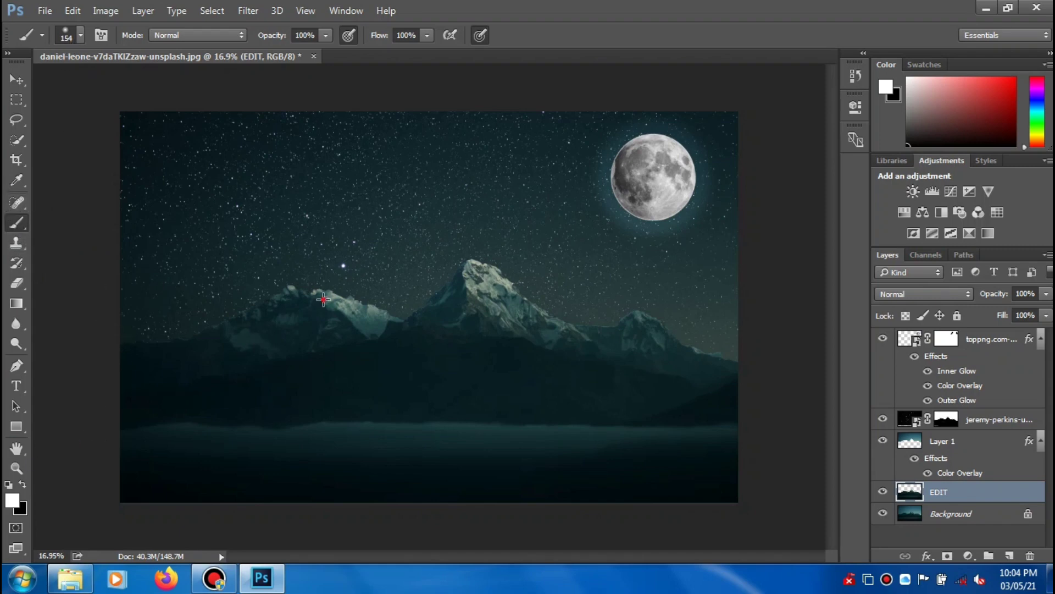
drag(319, 299, 353, 306)
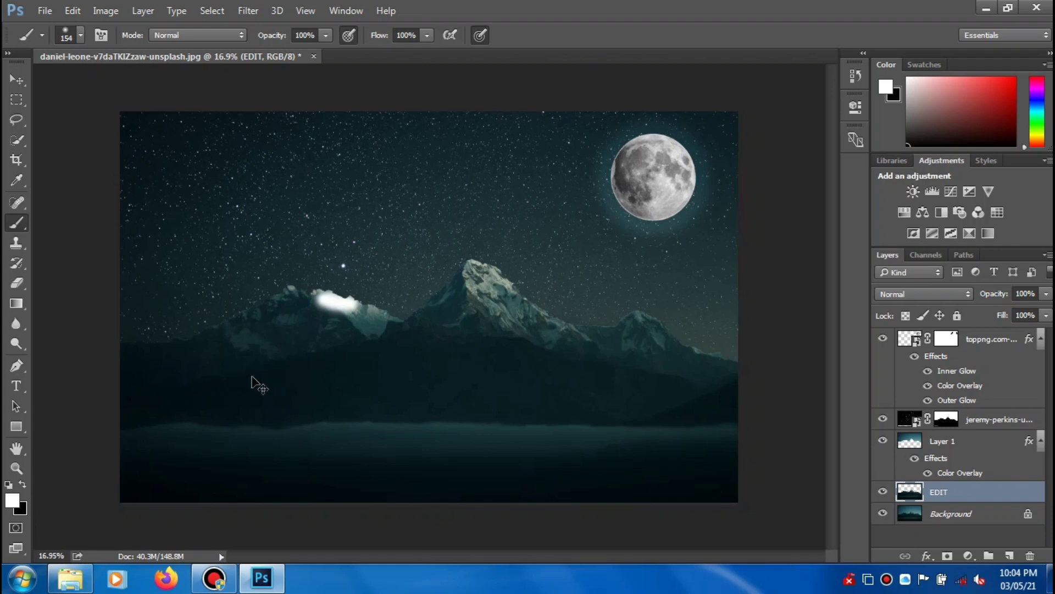
key(ctrl+z)
click(947, 556)
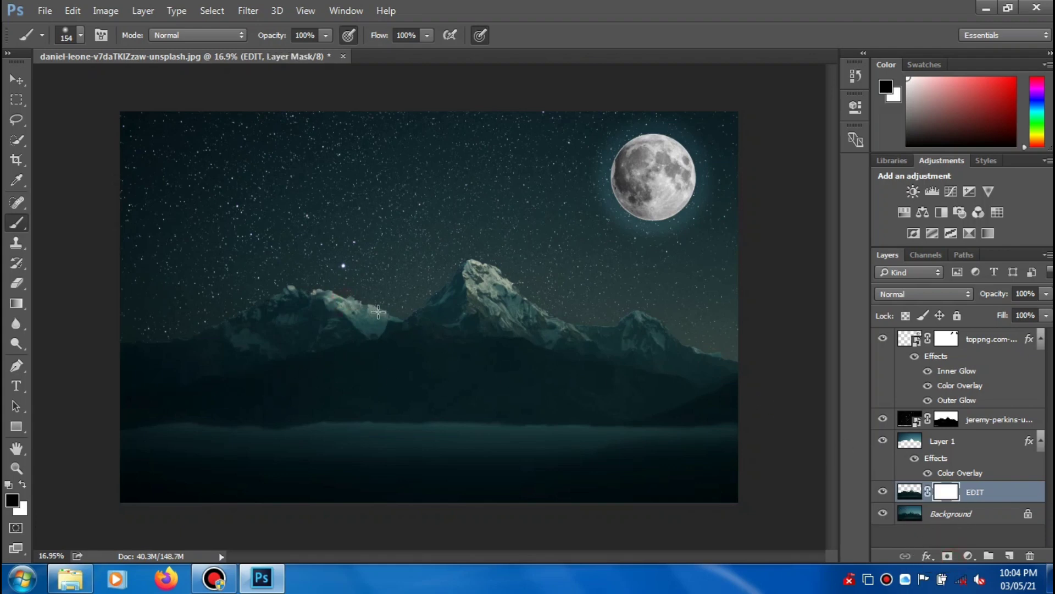
drag(378, 311, 391, 324)
- Restore brightening on the left peak in white and enlarge the brush to 191 px
click(22, 484)
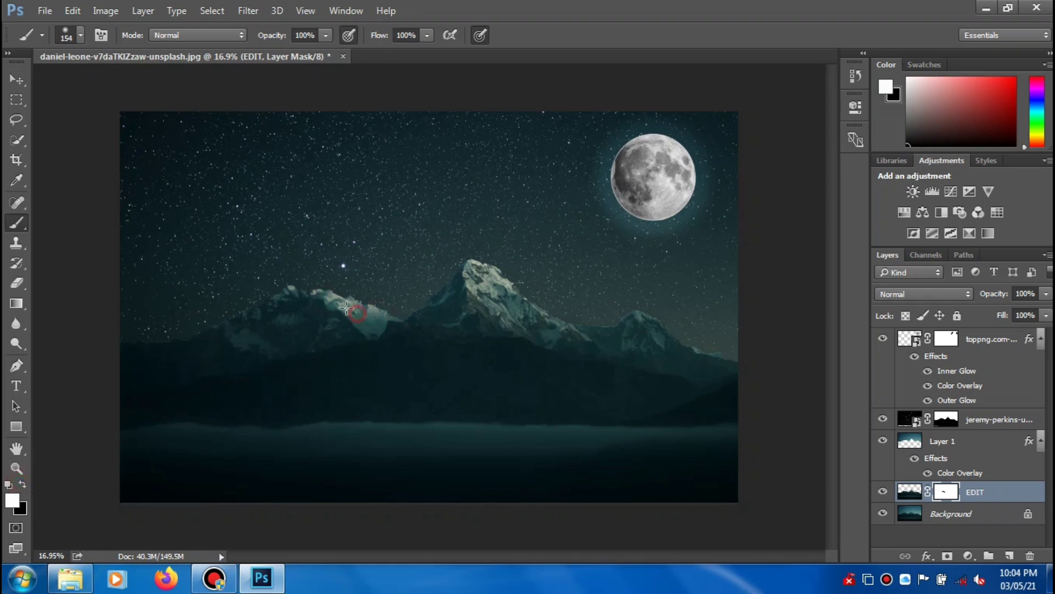
drag(361, 307, 385, 320)
click(408, 316)
click(82, 35)
drag(151, 83, 196, 110)
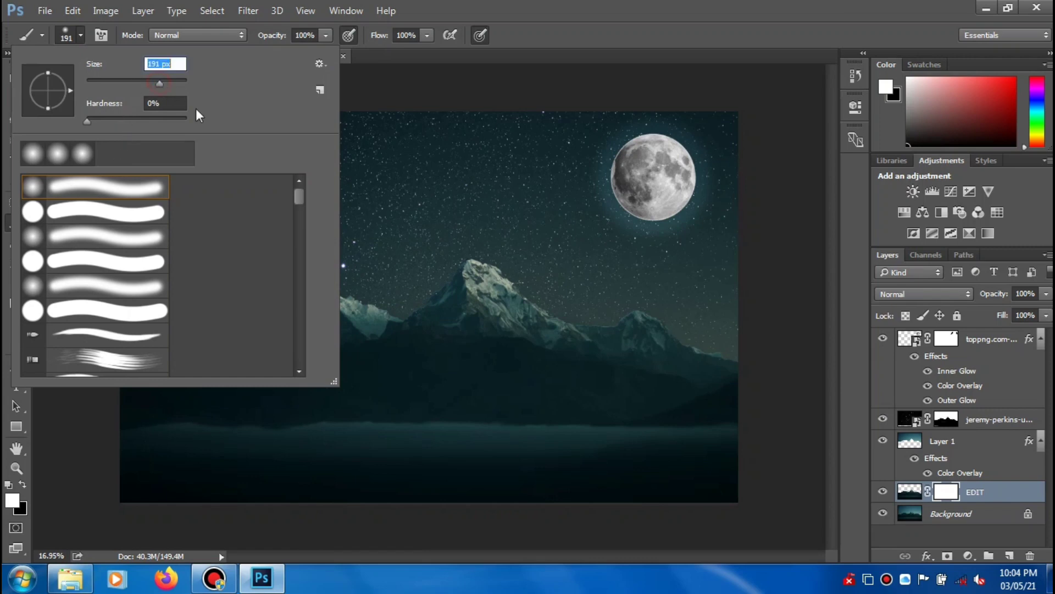
click(488, 324)
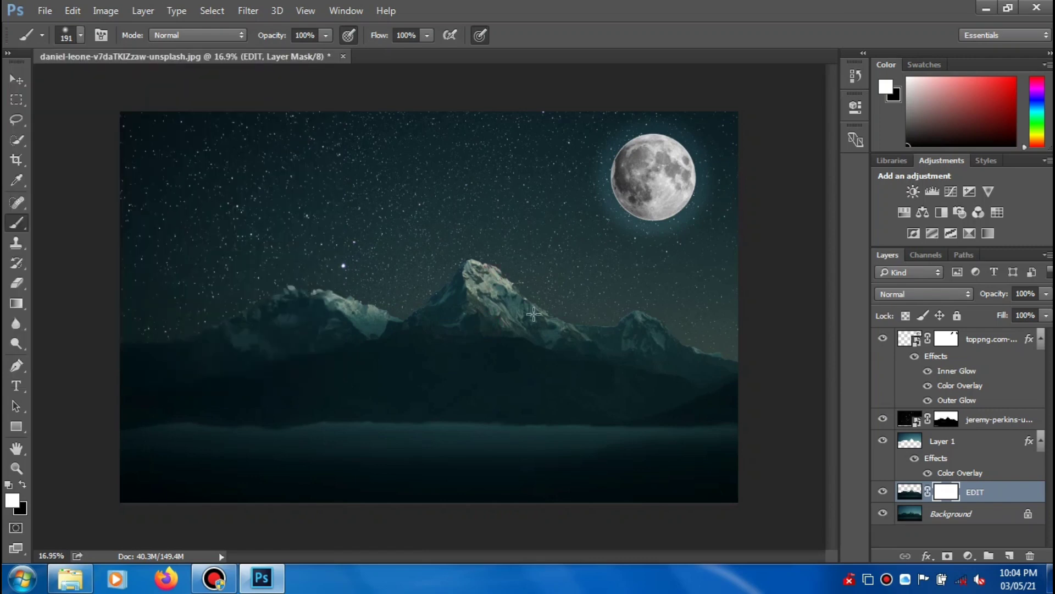
- Paint black on the mask to hide brightening along the central and right ridges
mouse_move(527, 297)
mouse_down()
mouse_move(563, 319)
mouse_move(521, 317)
mouse_up()
click(23, 484)
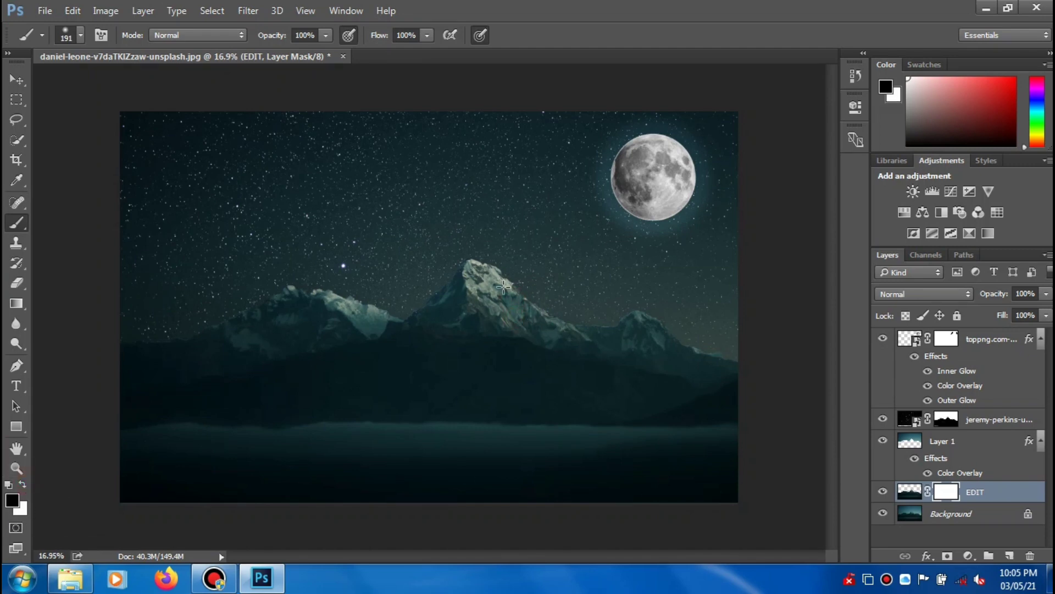
drag(519, 305, 507, 290)
drag(591, 347, 599, 341)
drag(657, 324, 677, 333)
- Paint white to reveal brightening across the mountain tops, undoing an accidental Ctrl+E
click(24, 485)
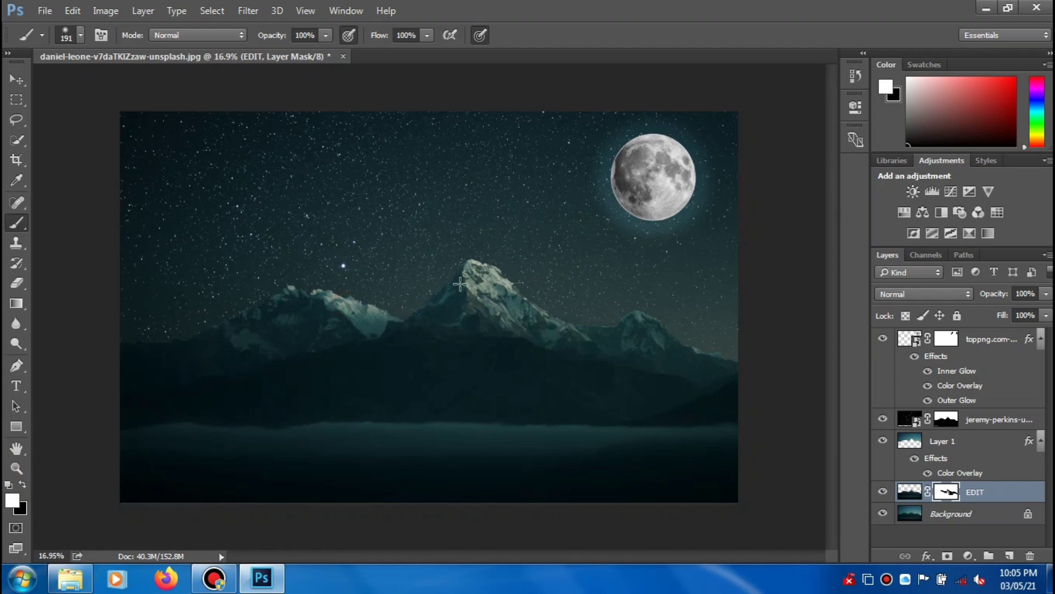
click(488, 265)
drag(671, 342, 456, 343)
key(ctrl+e)
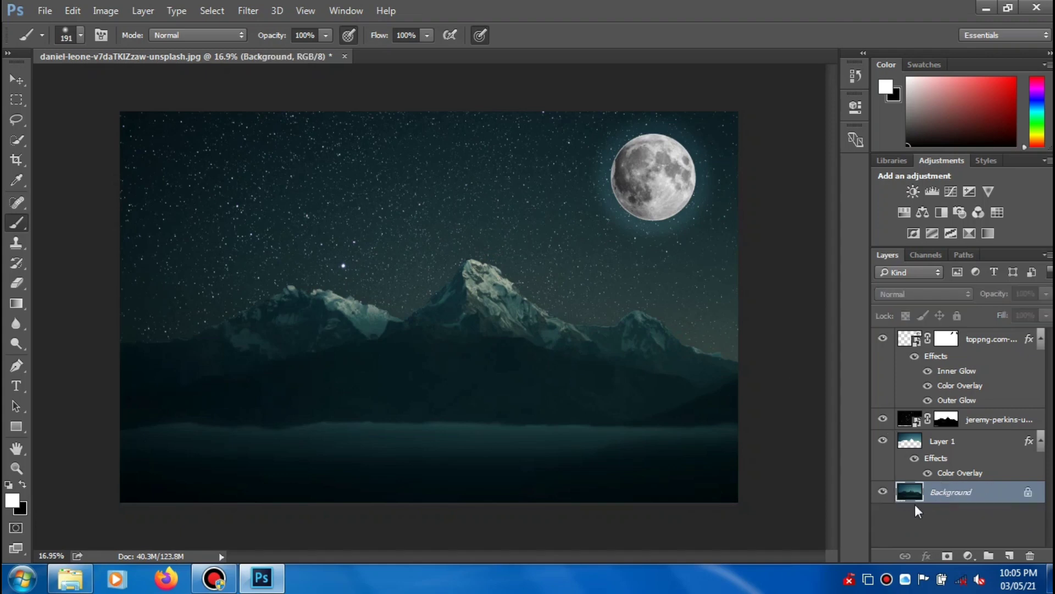
key(ctrl+z)
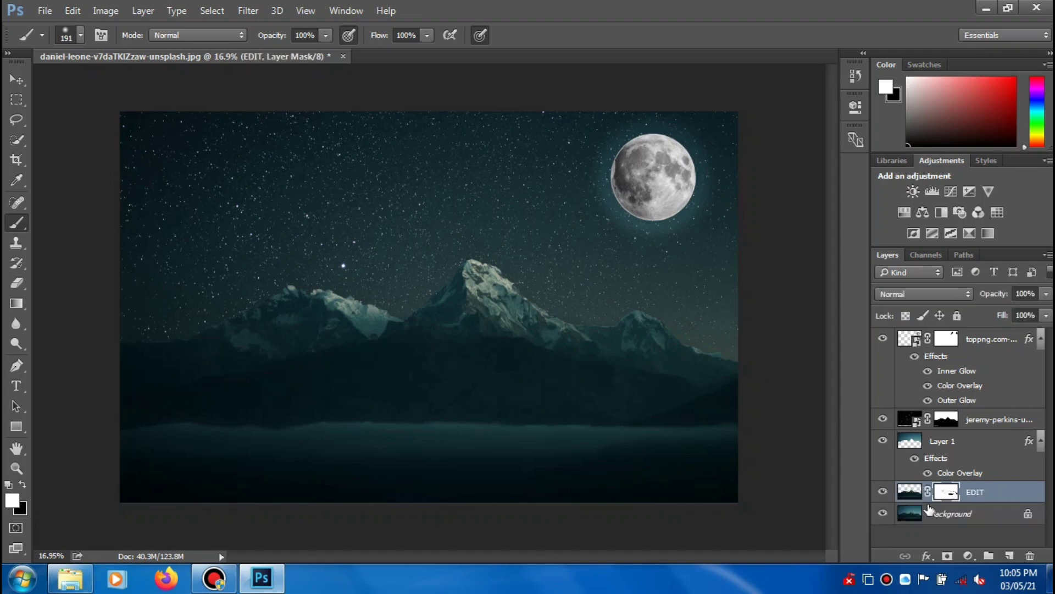
- Replace the EDIT layer's old mask with a fresh white layer mask
right_click(940, 487)
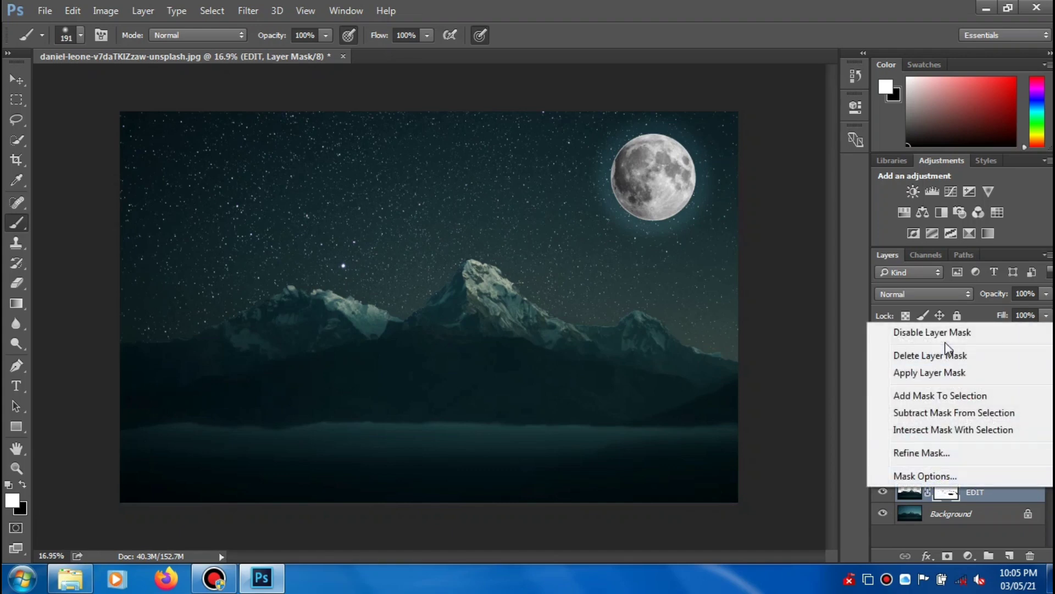
click(945, 357)
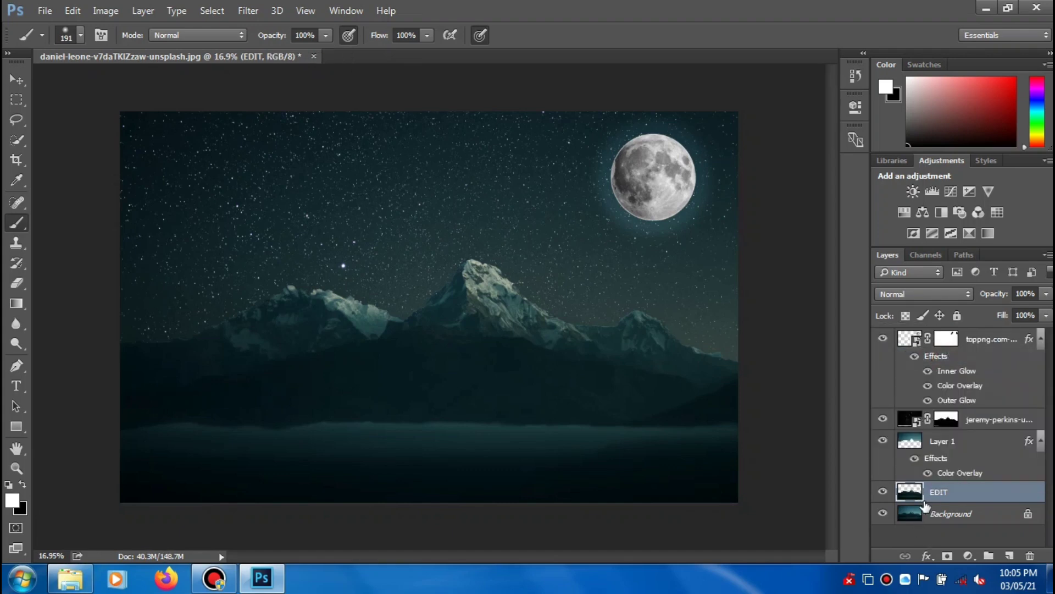
click(948, 556)
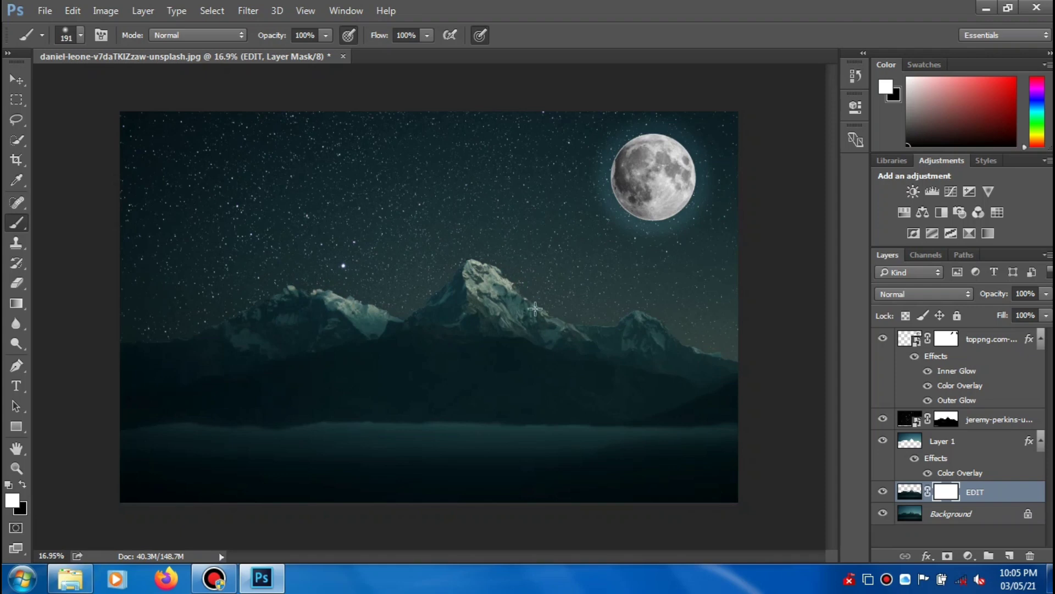
click(647, 317)
click(911, 493)
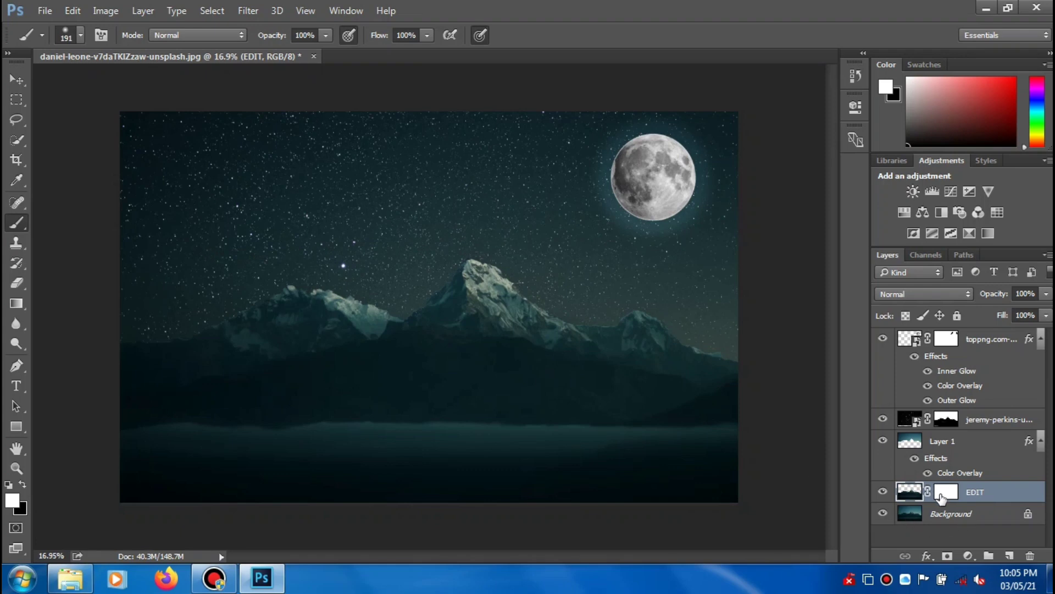
click(943, 495)
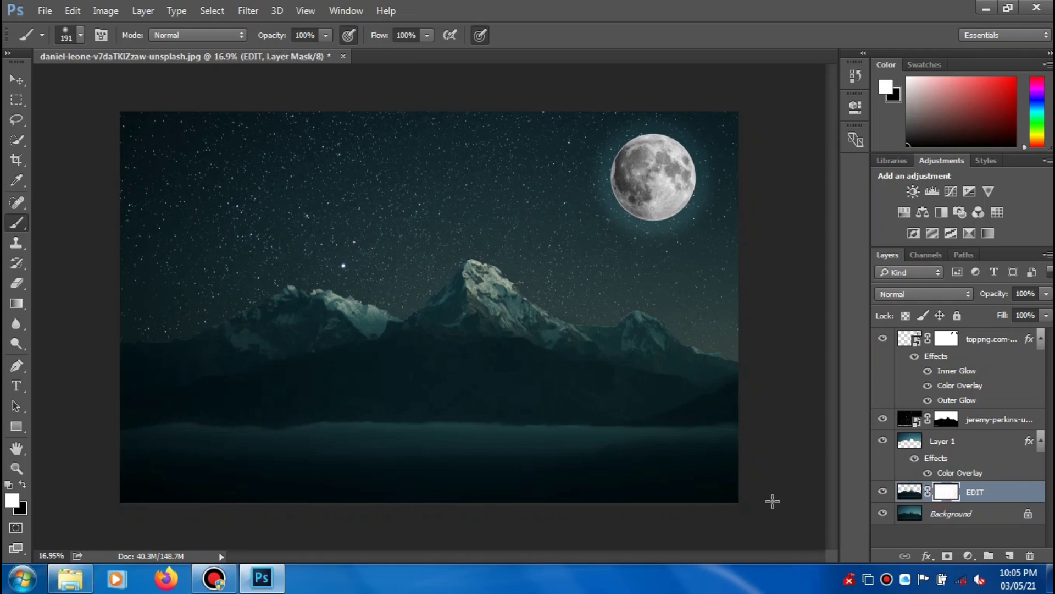
- Paint black on the new mask along the central peak and ridge, then select the moon layer
click(23, 486)
click(483, 264)
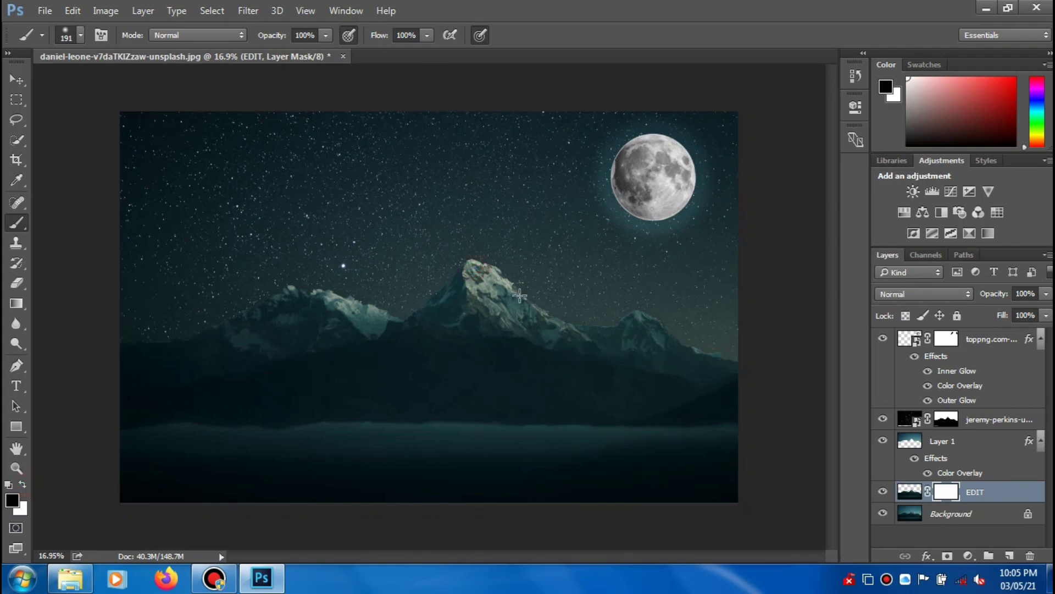
drag(599, 338, 642, 333)
click(485, 336)
click(927, 516)
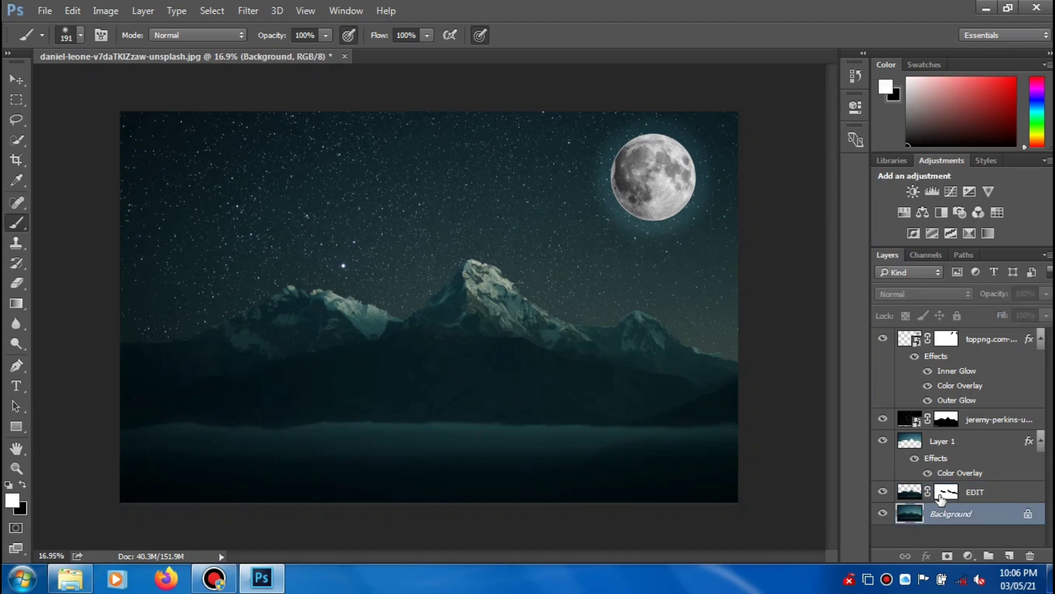
click(907, 495)
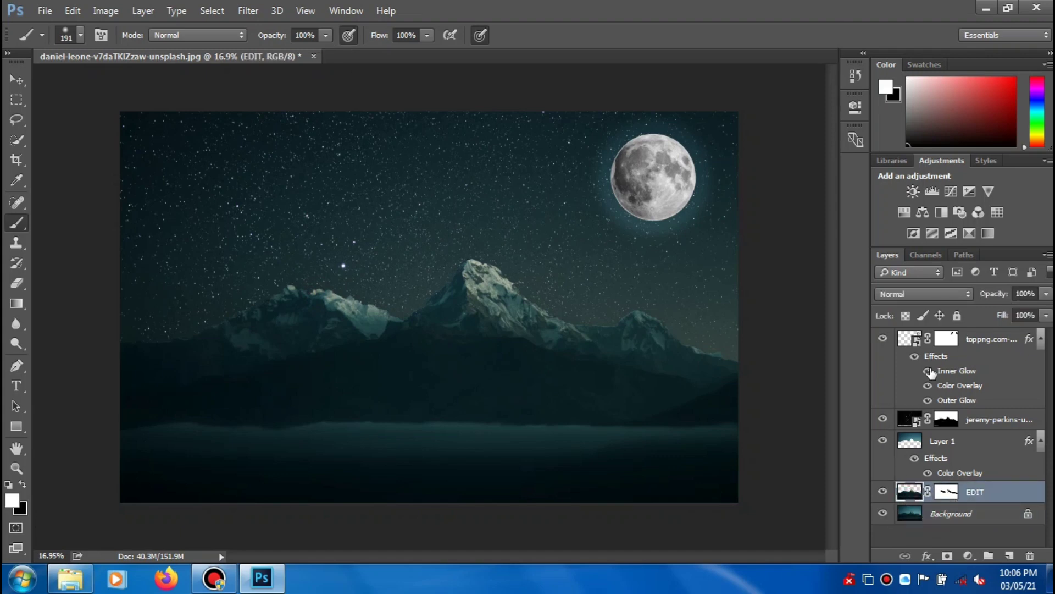
click(985, 345)
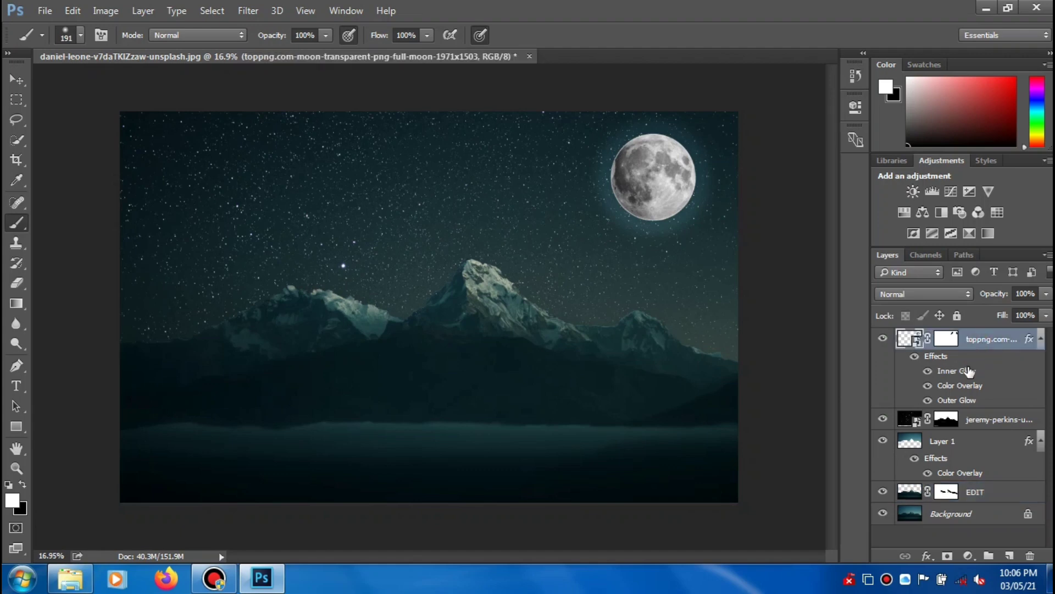
- Group the moon, stars, Layer 1 and EDIT layers into a group named EDIT, then hide it
ctrl+click(981, 422)
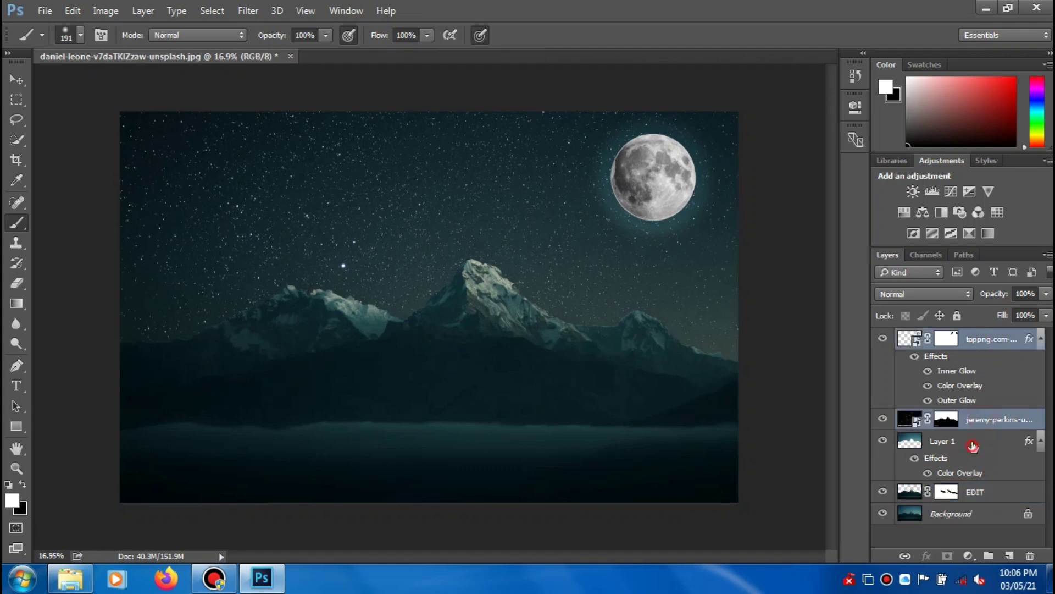
ctrl+click(973, 444)
ctrl+click(977, 494)
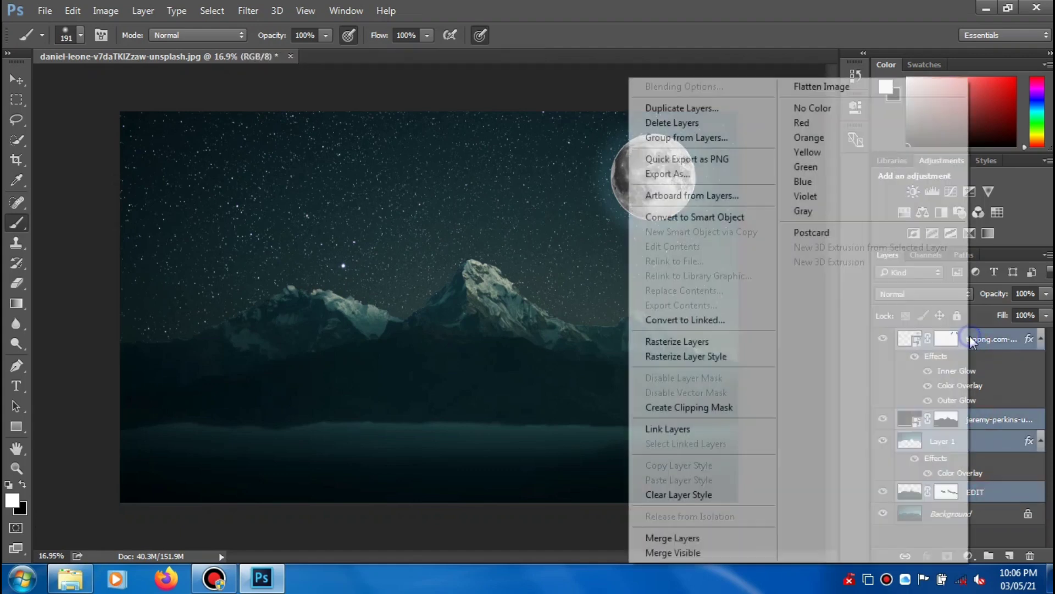
right_click(970, 341)
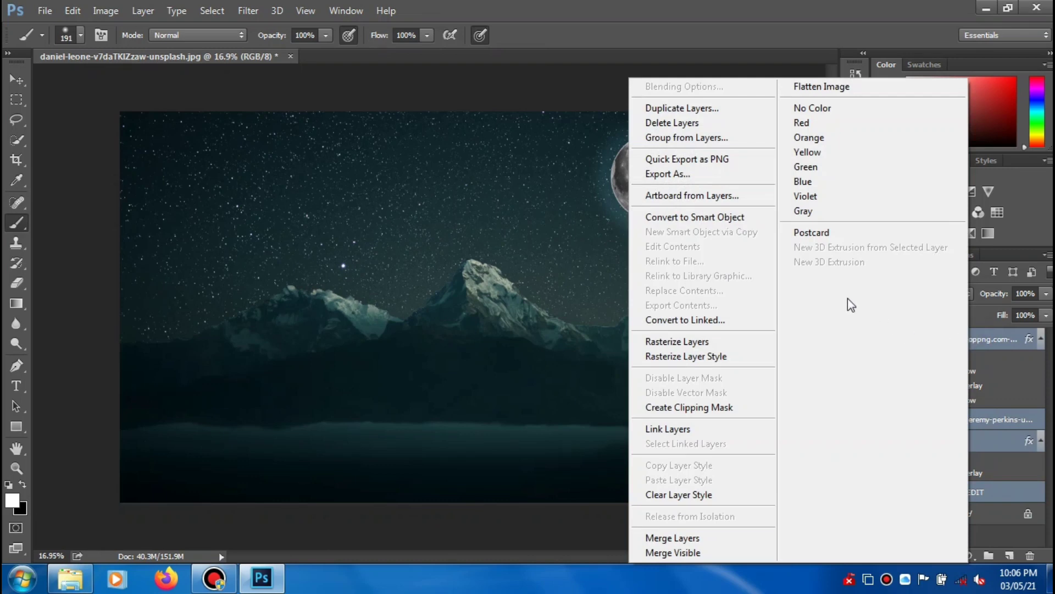
click(695, 137)
text(EDIY)
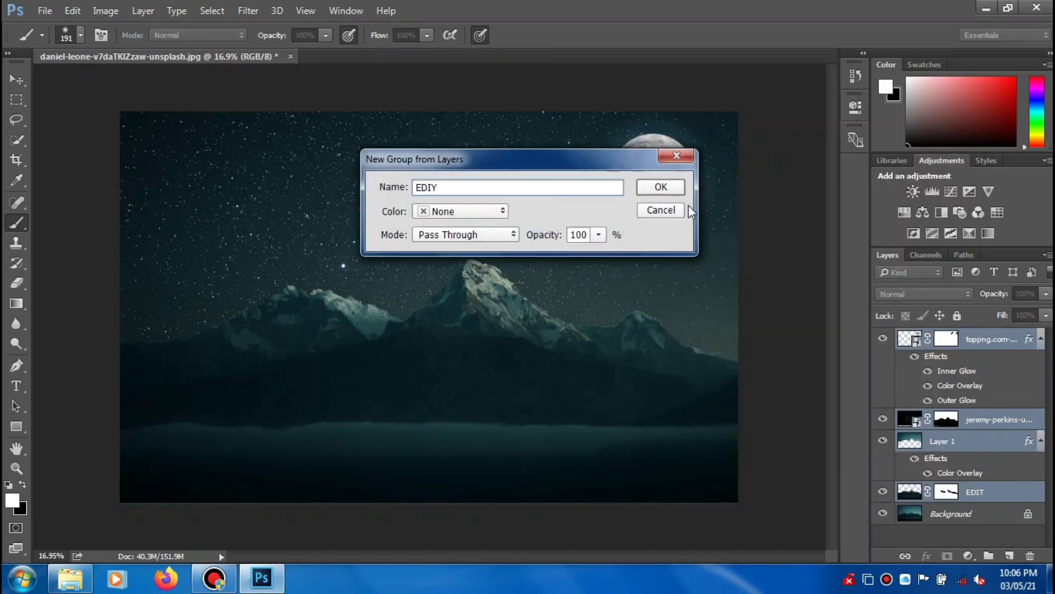
key(BackSpace)
text(T)
click(674, 185)
click(884, 338)
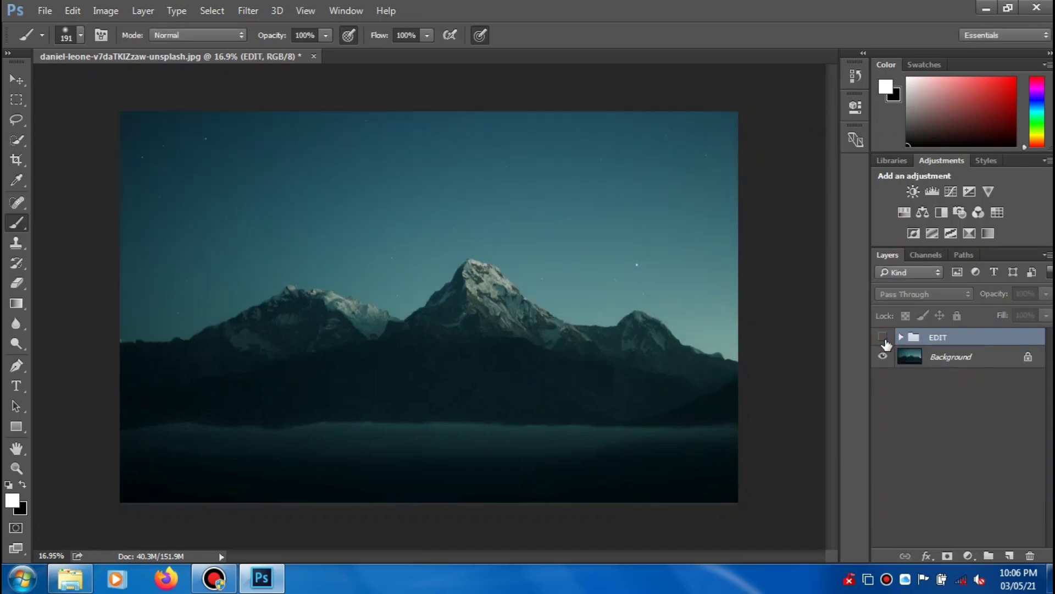
- Toggle the EDIT group's visibility on, off and on to compare before and after
click(884, 337)
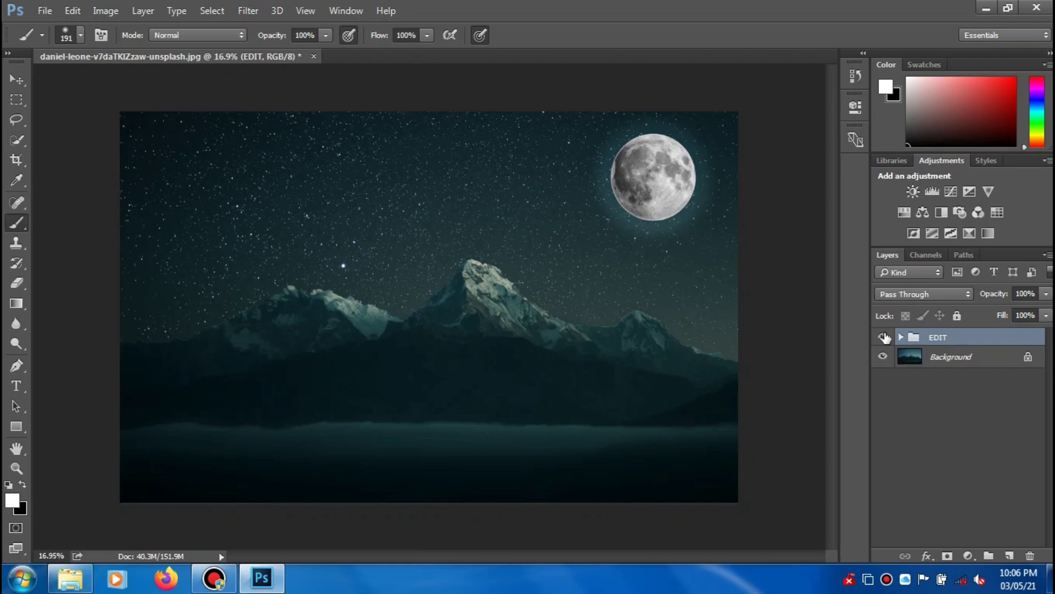
click(884, 337)
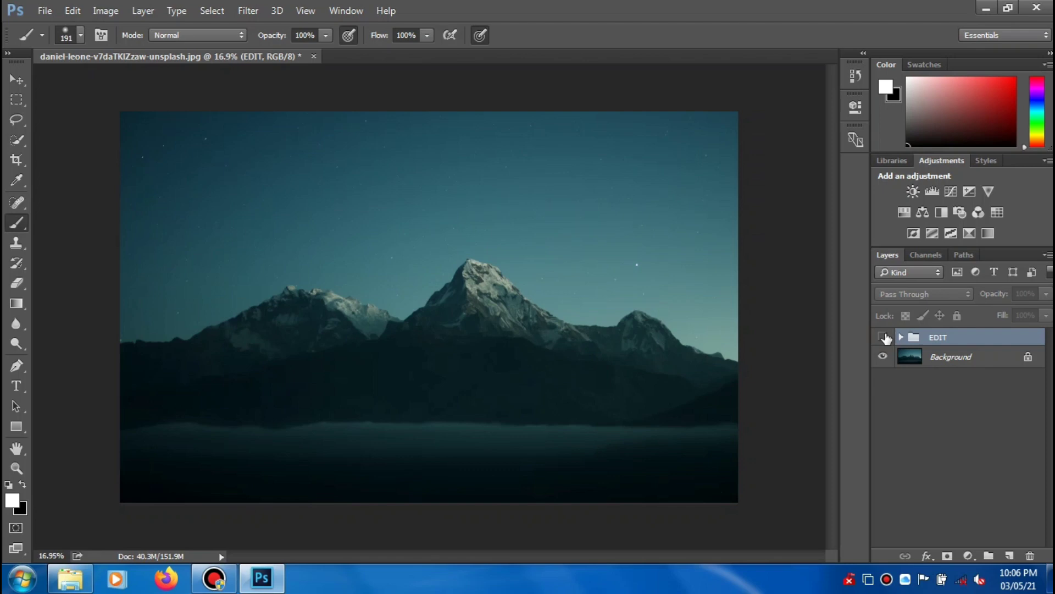
click(884, 337)
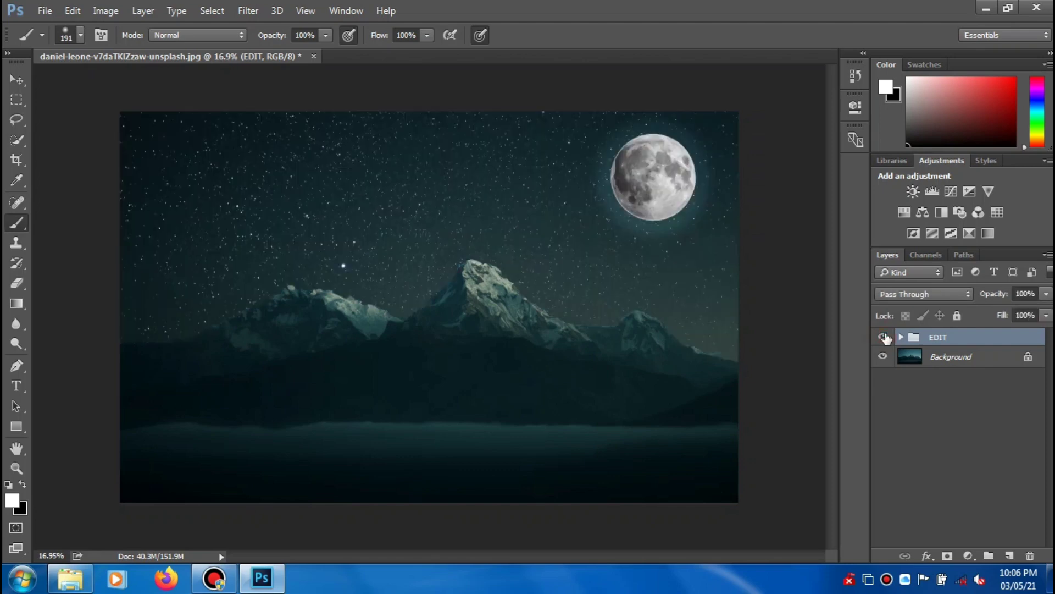